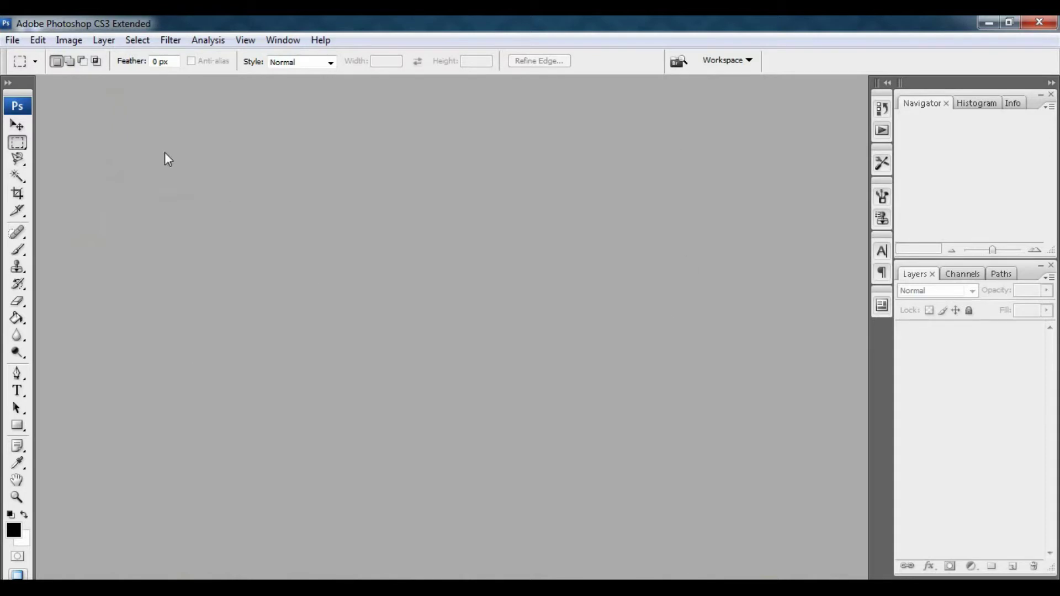
Reopen the recent file Photoshop CS3 Tools Part 1.psd from the File menu.
{"action": "left_click", "coordinate": [12, 40]}
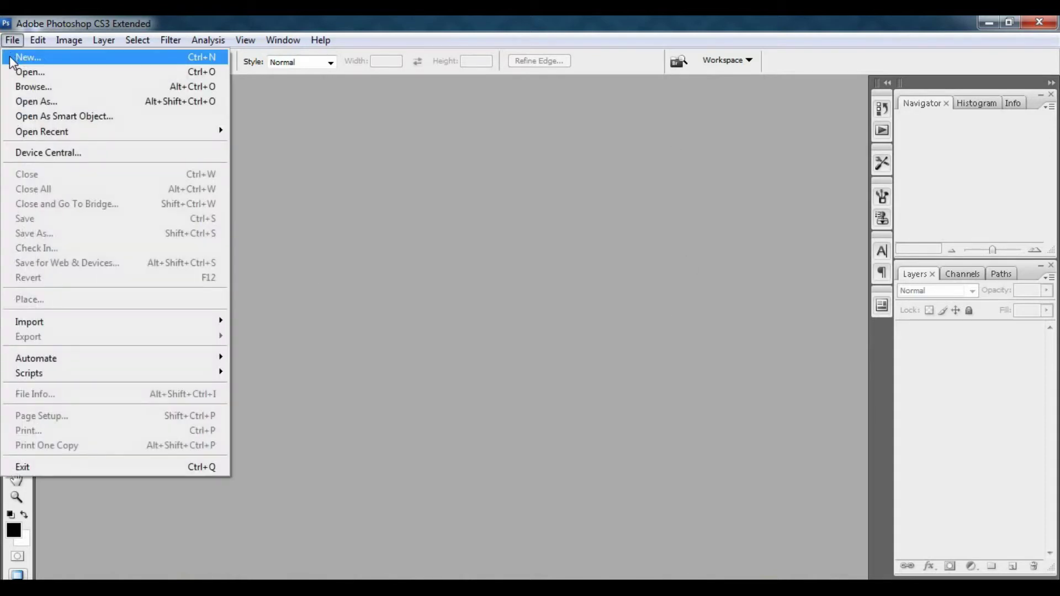
{"action": "mouse_move", "coordinate": [50, 131]}
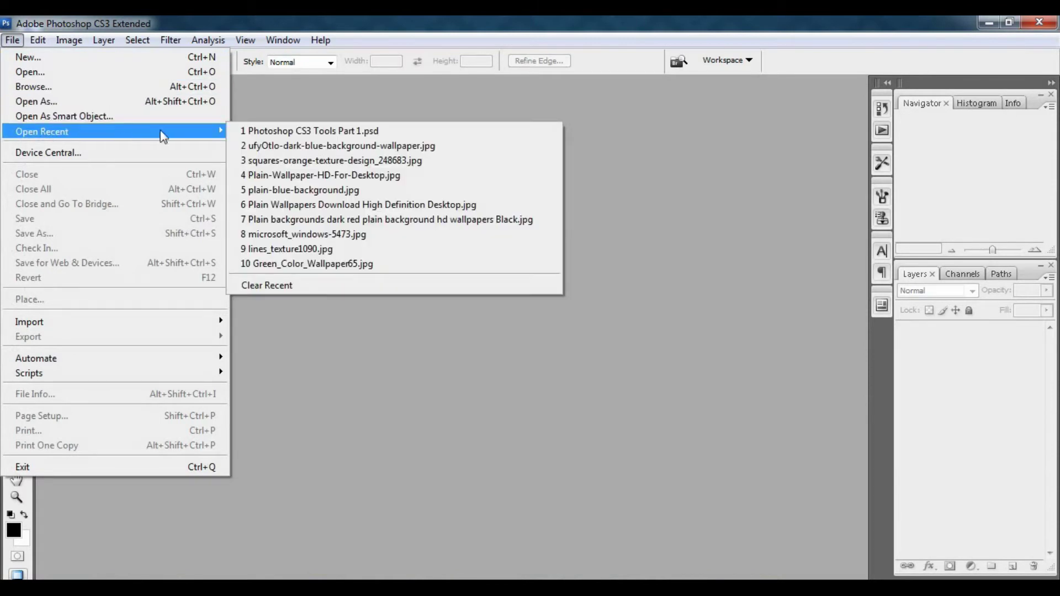
{"action": "left_click", "coordinate": [316, 132]}
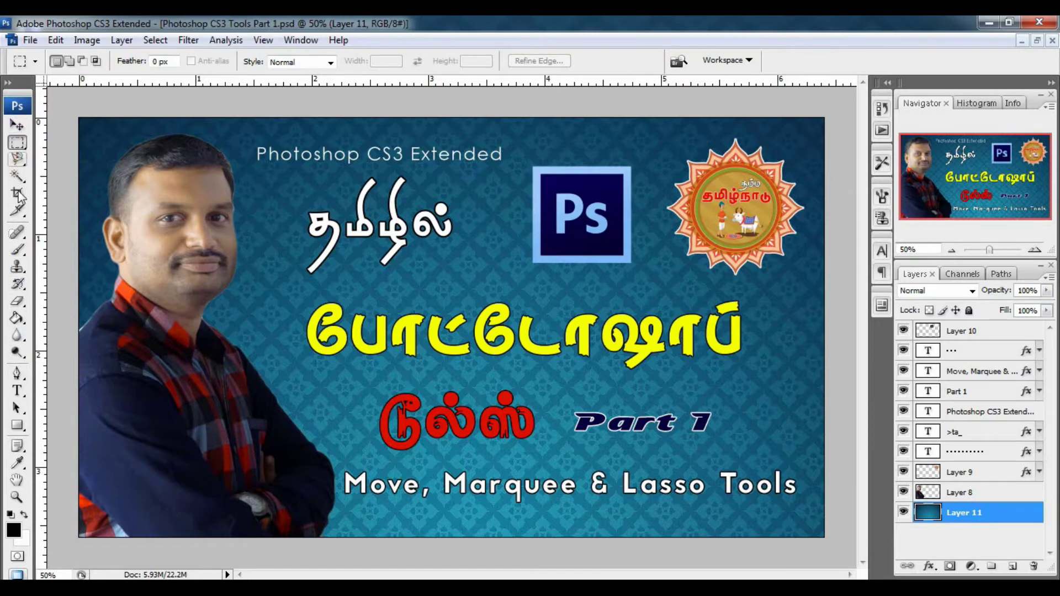
Preview the Lasso, Slice, Clone Stamp, Eraser and Marquee tool flyouts, then select the Move tool.
{"action": "left_click", "coordinate": [18, 161]}
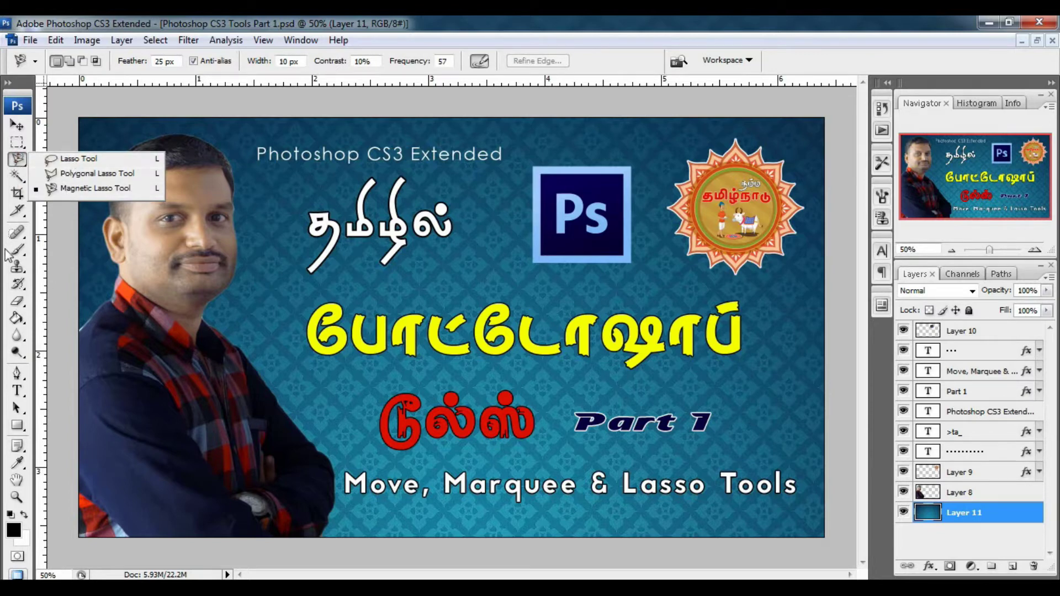
{"action": "left_click", "coordinate": [17, 210]}
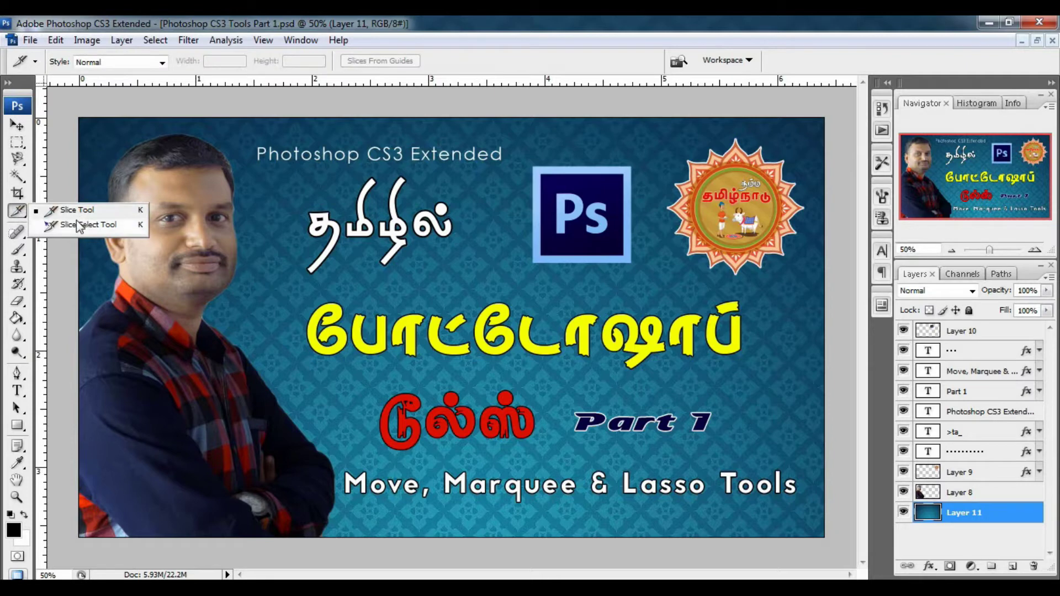
{"action": "left_click", "coordinate": [17, 266]}
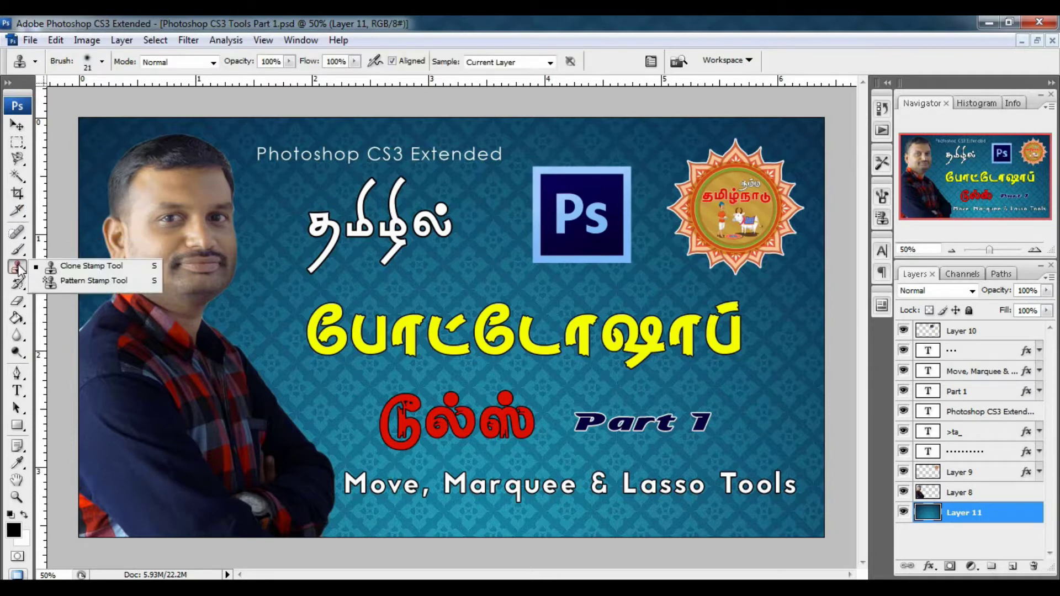
{"action": "left_click", "coordinate": [17, 301]}
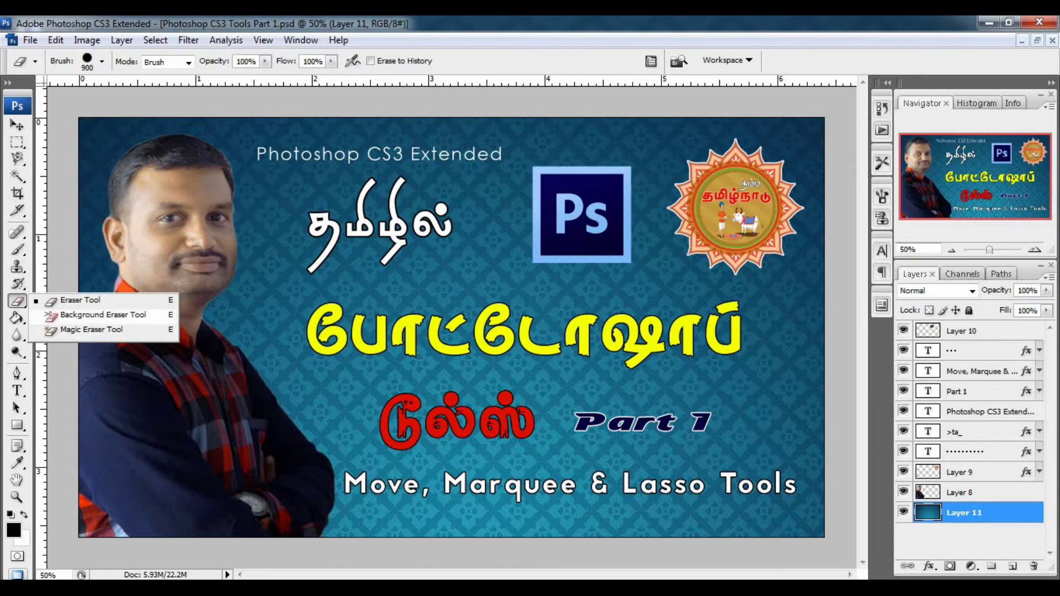
{"action": "left_click", "coordinate": [18, 143]}
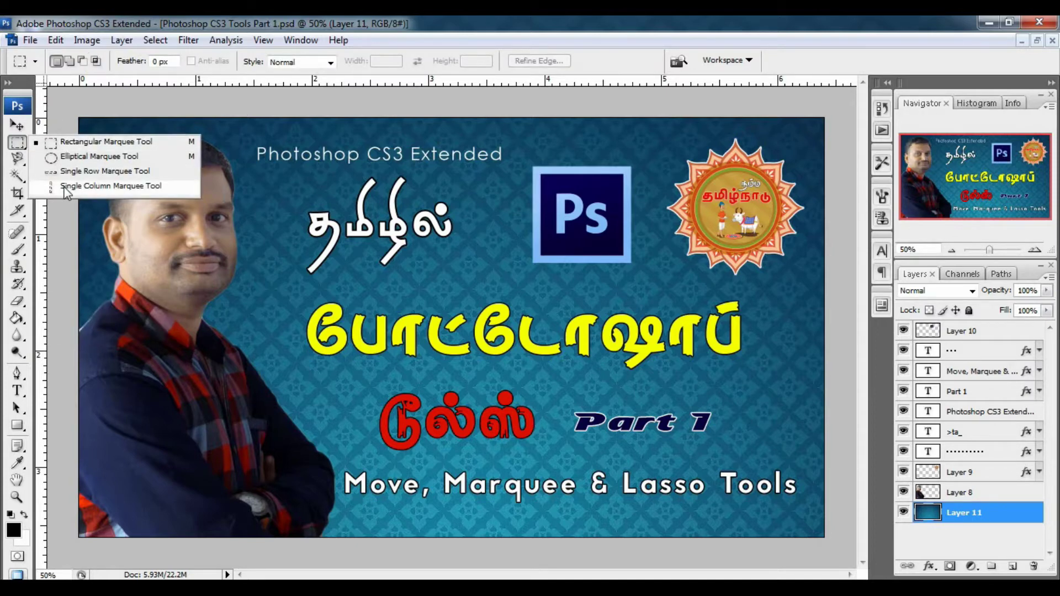
{"action": "left_click", "coordinate": [18, 143]}
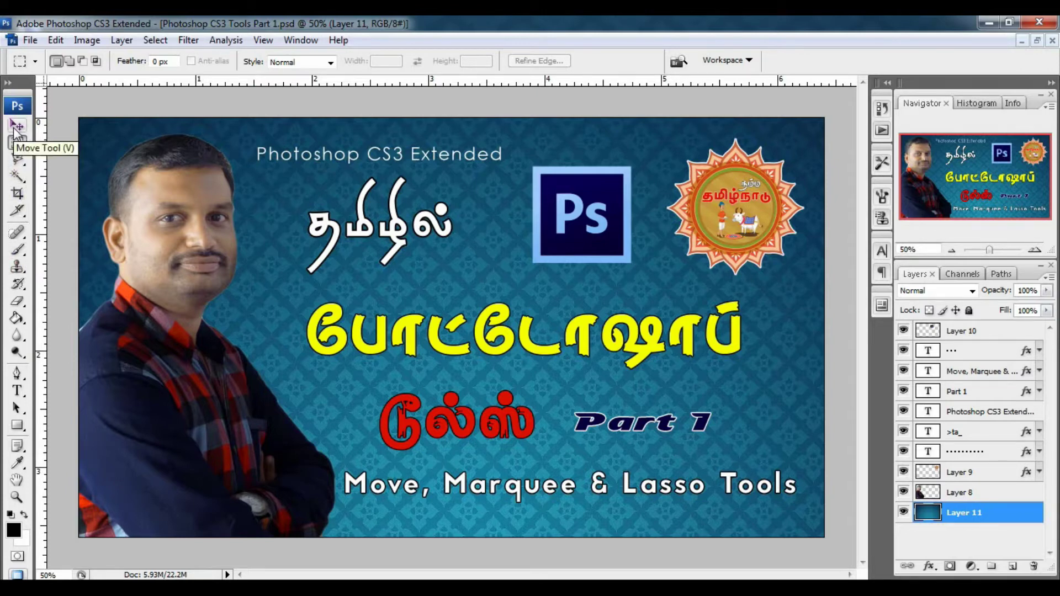
{"action": "left_click", "coordinate": [17, 128]}
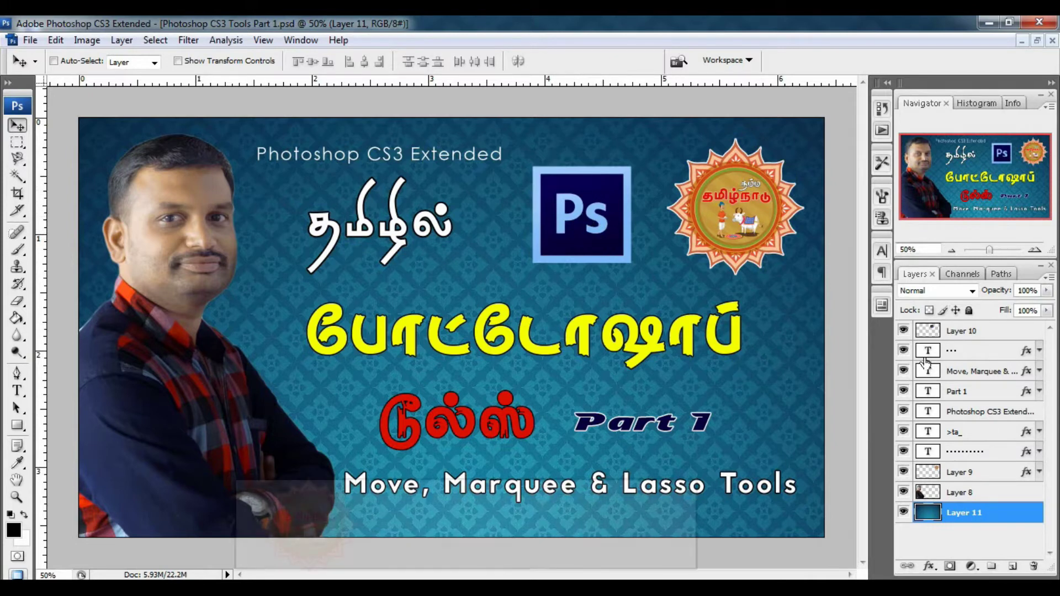
Select Layer 10 in the Layers panel.
{"action": "left_click", "coordinate": [969, 331]}
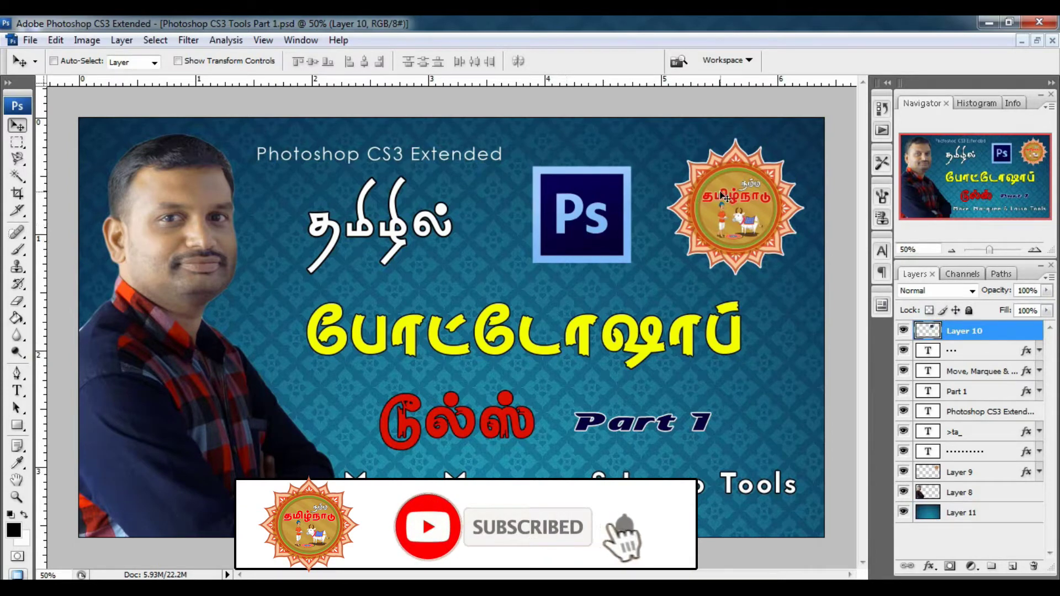
Pick the dotted text layers from the canvas's right-click layer menu.
{"action": "right_click", "coordinate": [646, 351]}
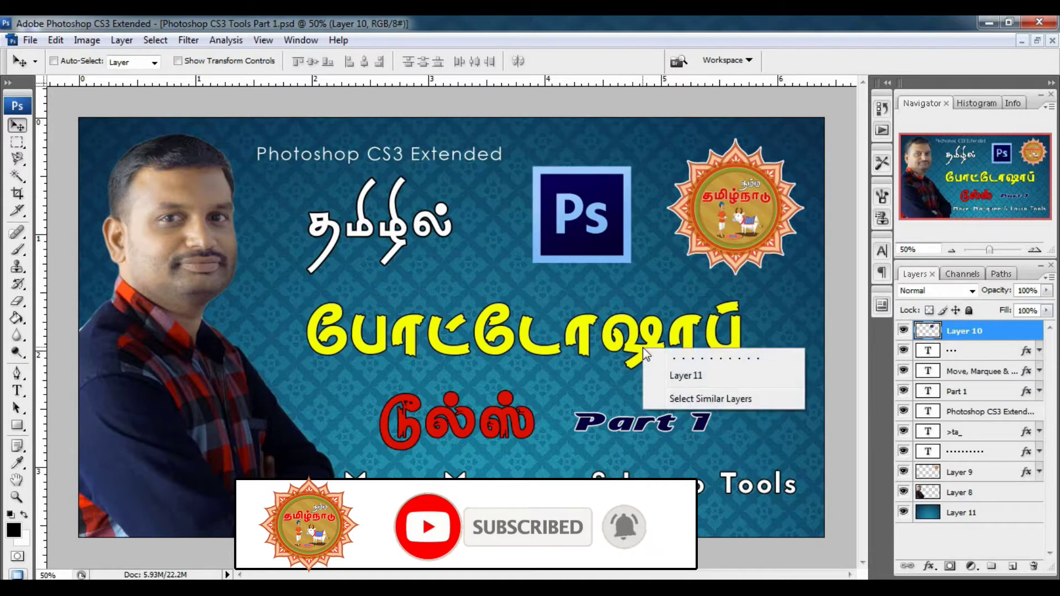
{"action": "left_click", "coordinate": [705, 359]}
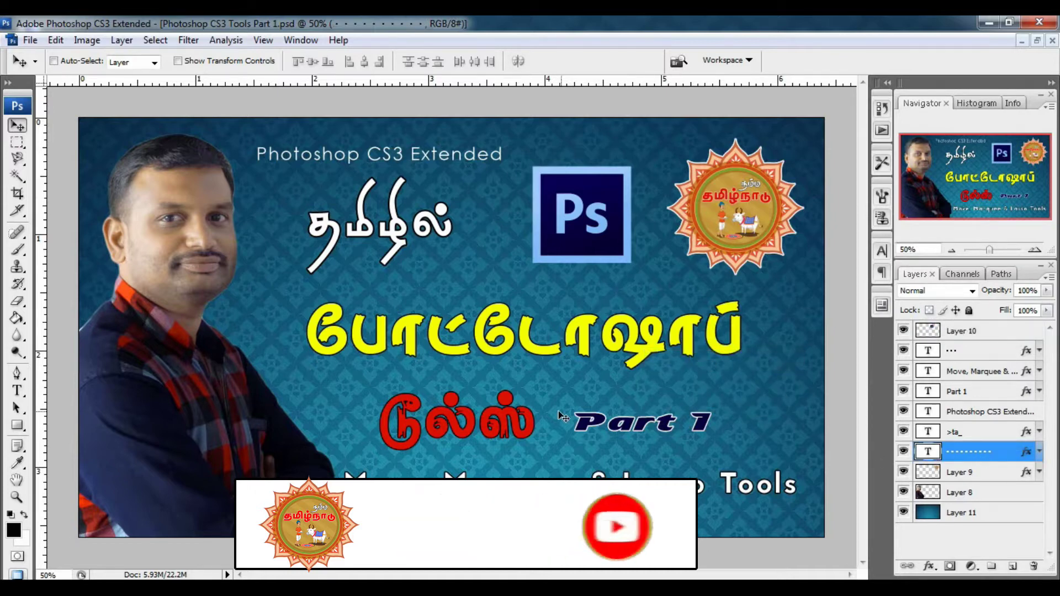
{"action": "right_click", "coordinate": [453, 399]}
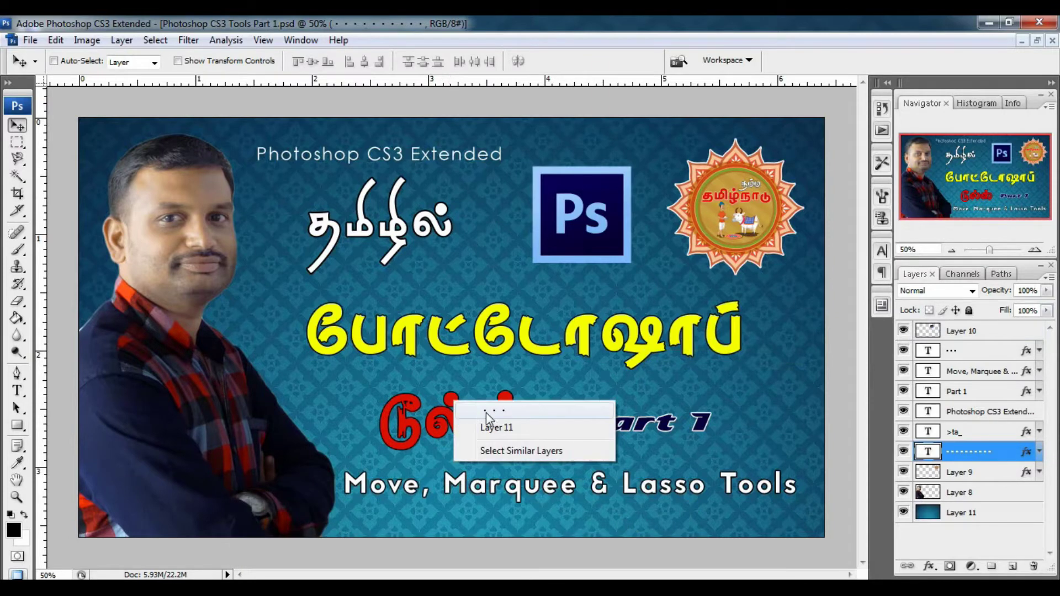
{"action": "left_click", "coordinate": [486, 412]}
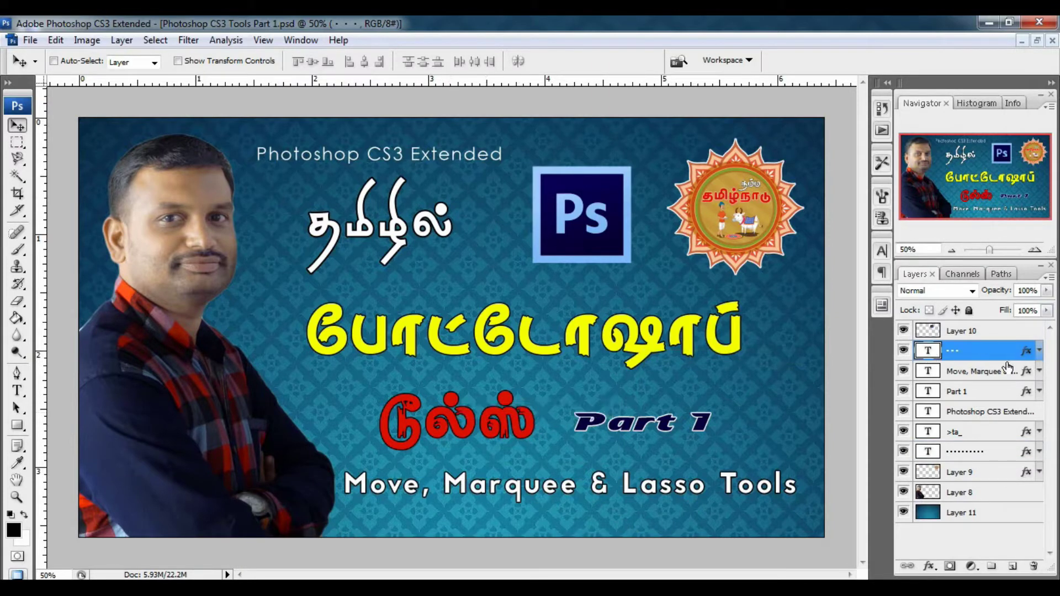
Test-move the red டூல்ஸ் text, undo the move, and enable Auto-Select.
{"action": "left_click_drag", "start_coordinate": [508, 411], "coordinate": [651, 295]}
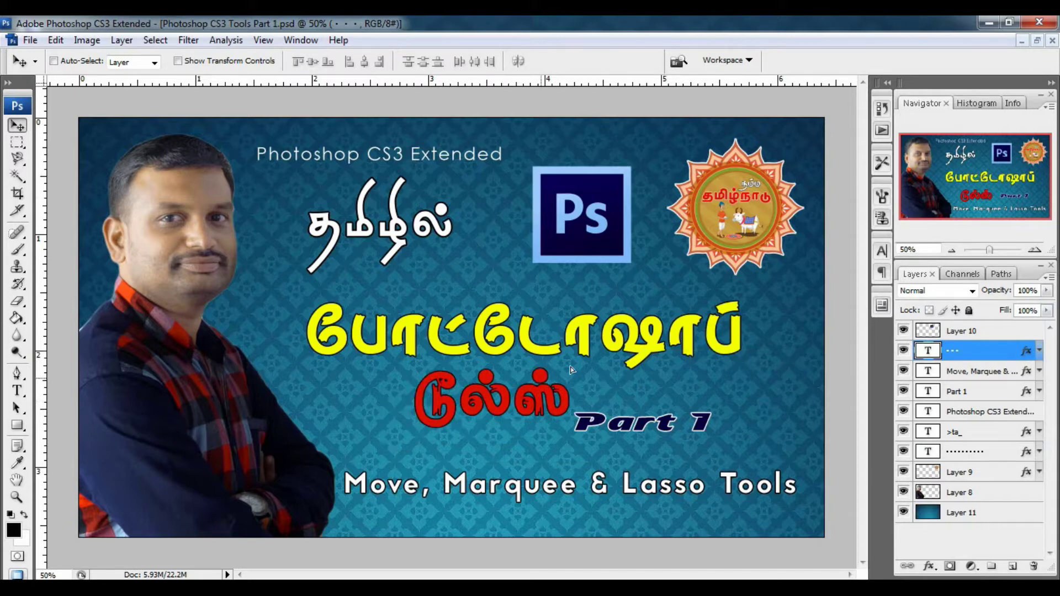
{"action": "key", "text": "ctrl+z"}
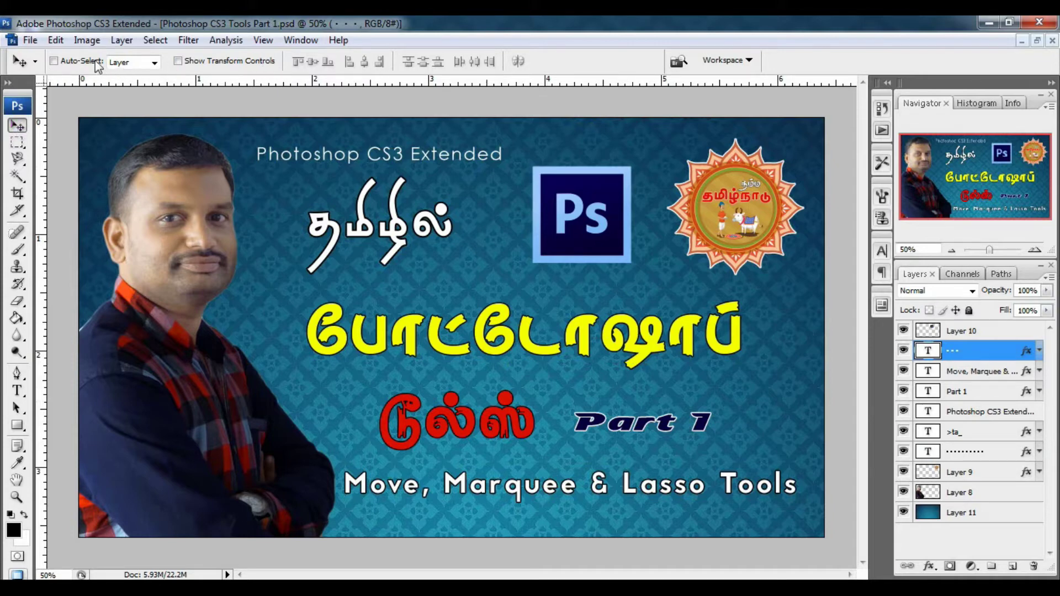
{"action": "left_click", "coordinate": [55, 66]}
Auto-select the dotted text, heading, portrait, background and emblem layers from the canvas.
{"action": "left_click", "coordinate": [509, 338]}
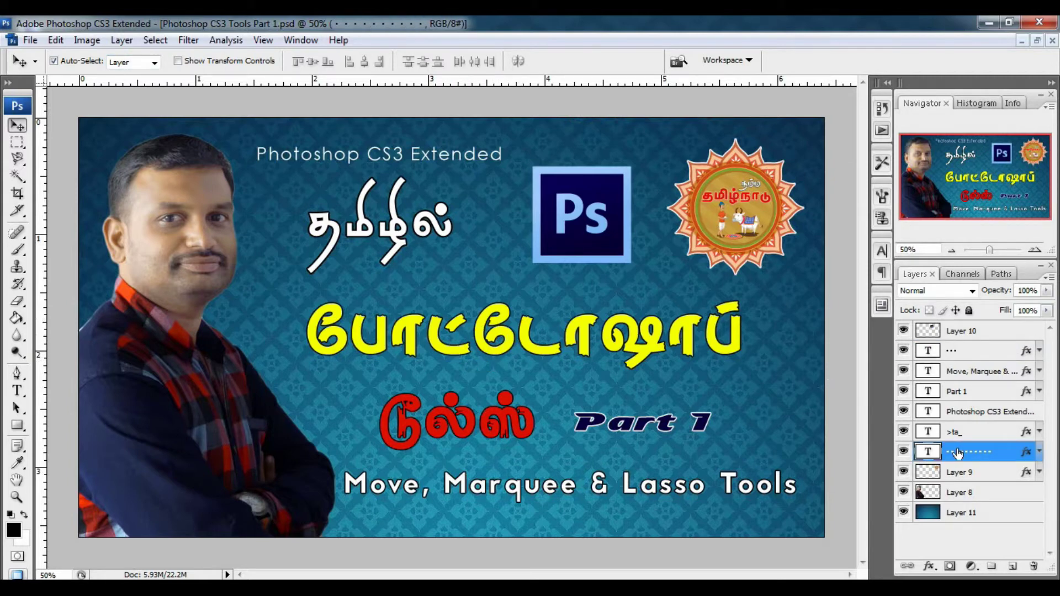
{"action": "left_click", "coordinate": [276, 160]}
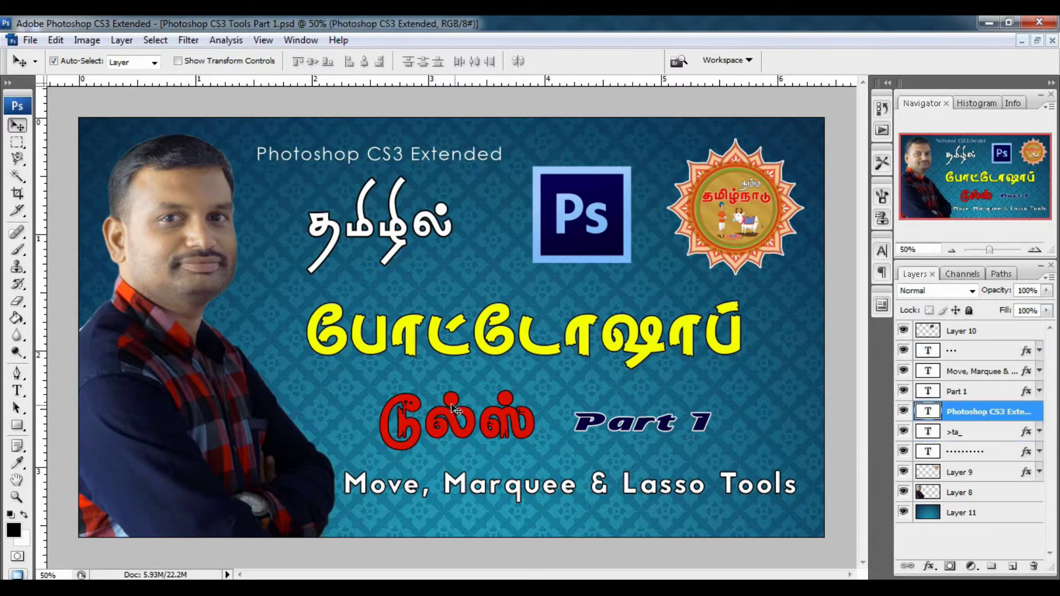
{"action": "left_click", "coordinate": [199, 258]}
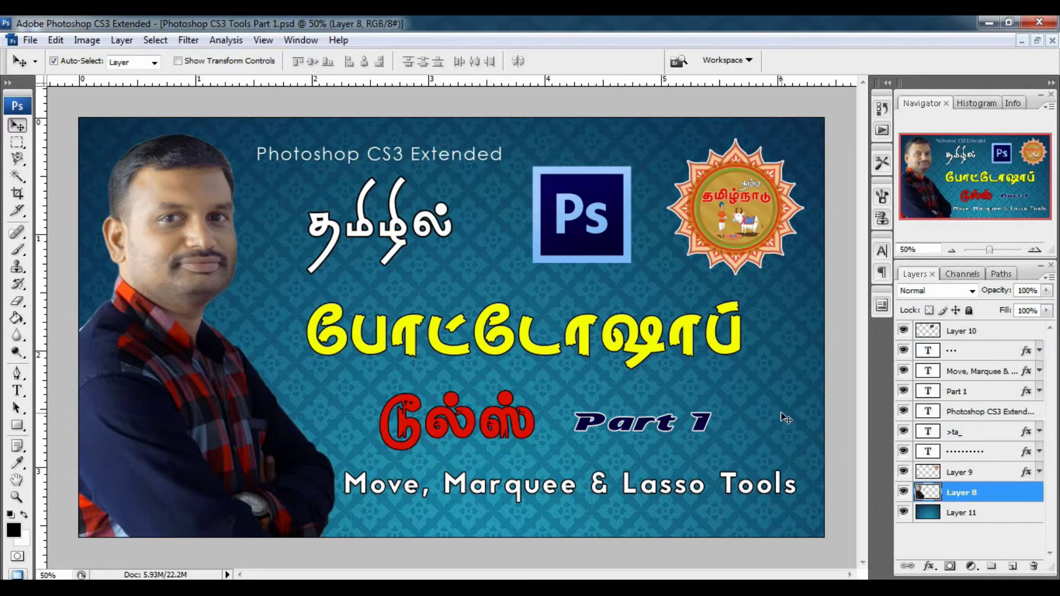
{"action": "left_click", "coordinate": [986, 513]}
{"action": "left_click", "coordinate": [755, 201]}
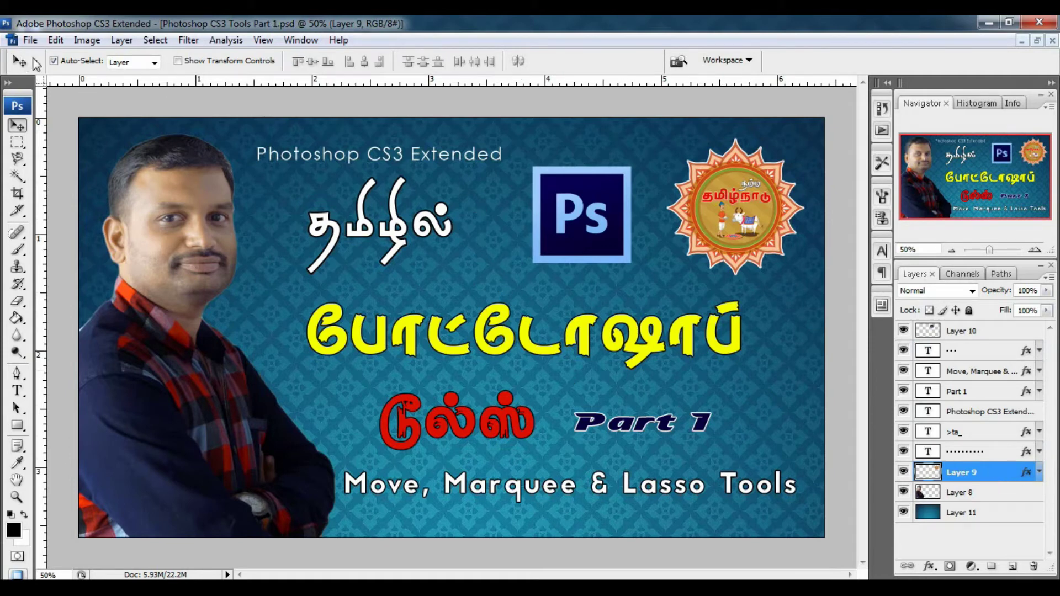
Turn off Auto-Select, show transform controls, and grab the emblem's corner handle.
{"action": "left_click", "coordinate": [63, 62]}
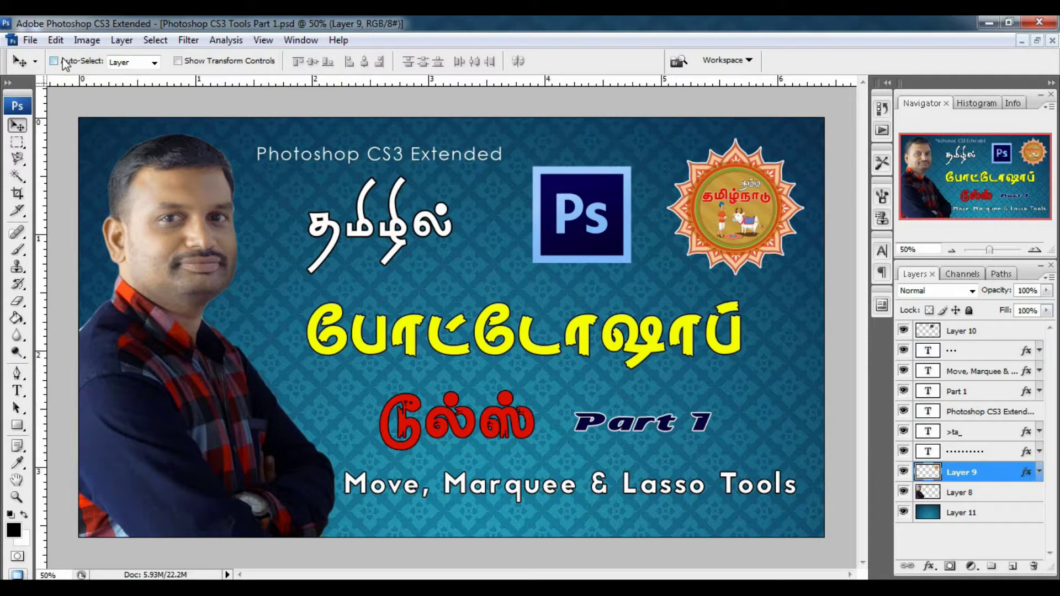
{"action": "left_click", "coordinate": [216, 61]}
{"action": "left_click", "coordinate": [809, 285]}
Discard the emblem resize, hide transform controls, and select the Photoshop CS3 Extended text layer.
{"action": "left_click_drag", "start_coordinate": [810, 286], "coordinate": [860, 314]}
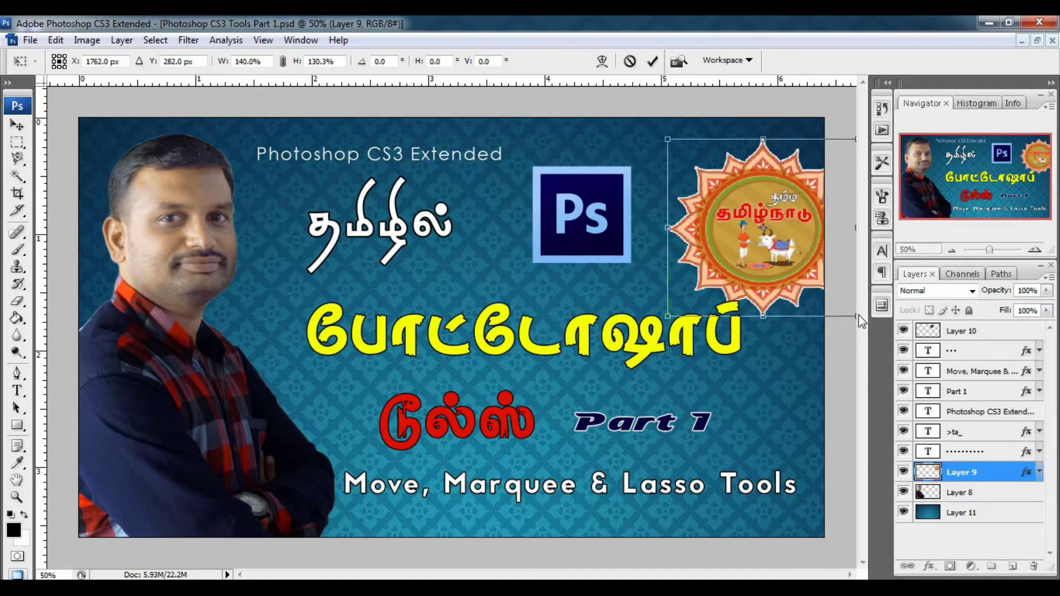
{"action": "key", "text": "Return"}
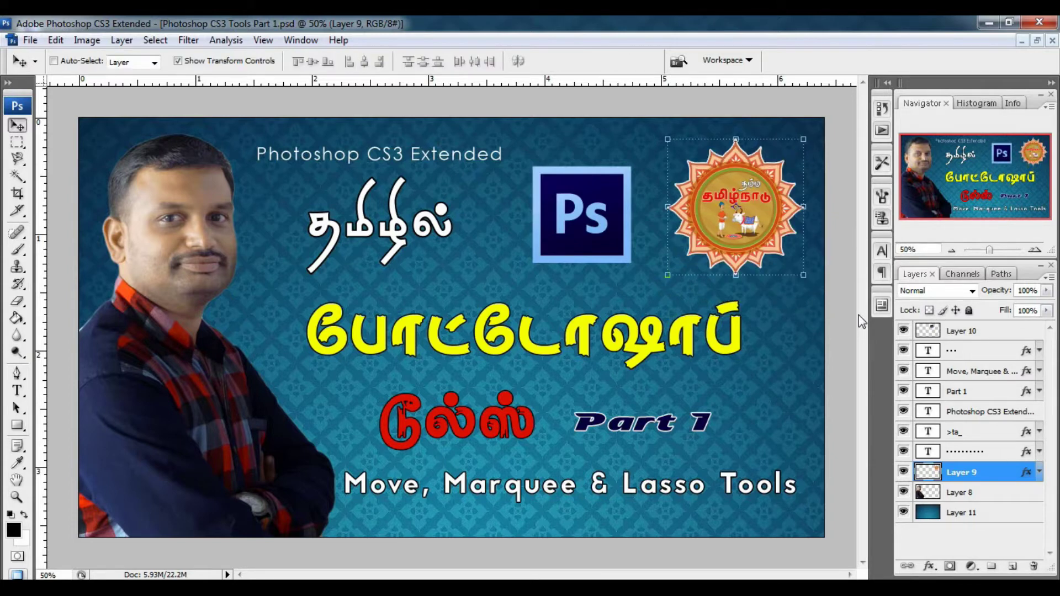
{"action": "left_click", "coordinate": [182, 61]}
{"action": "left_click", "coordinate": [962, 420]}
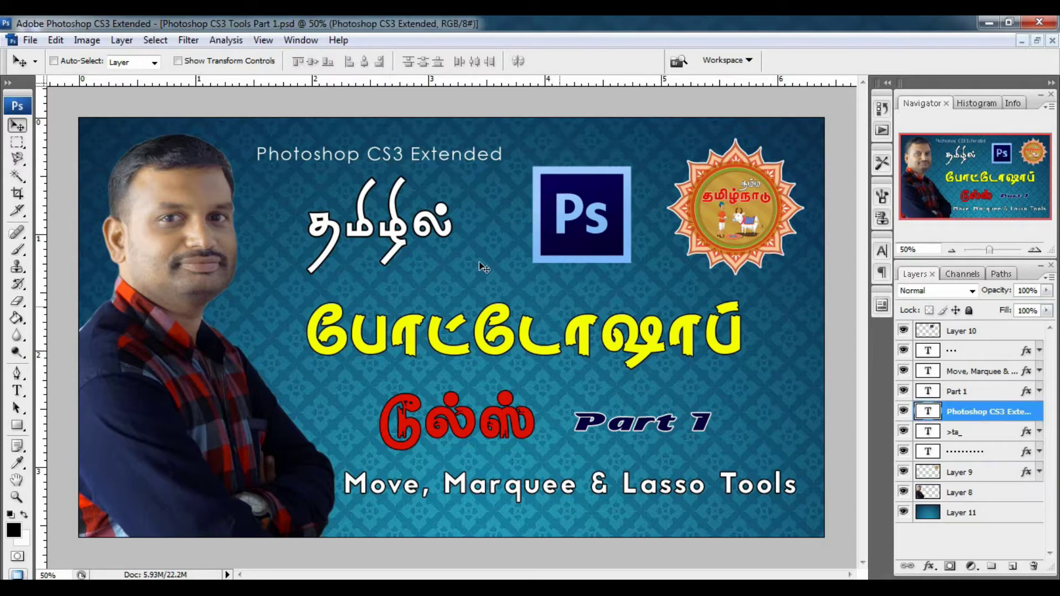
Add the Tamil word layer to the selection, then try and undo Align Left and Right Edges.
{"action": "left_click", "coordinate": [965, 435], "text": "ctrl"}
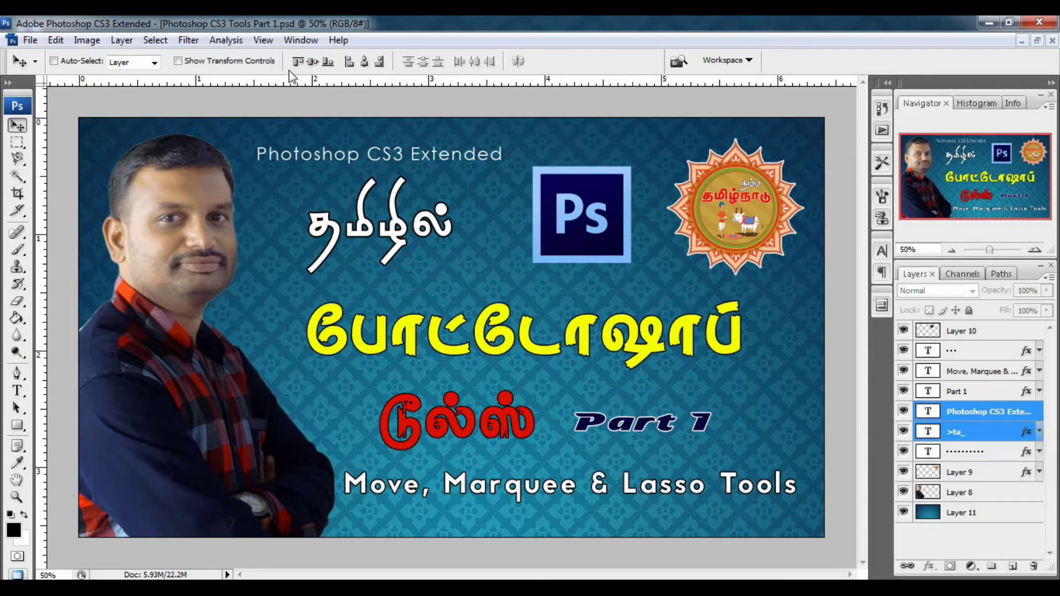
{"action": "left_click", "coordinate": [350, 63]}
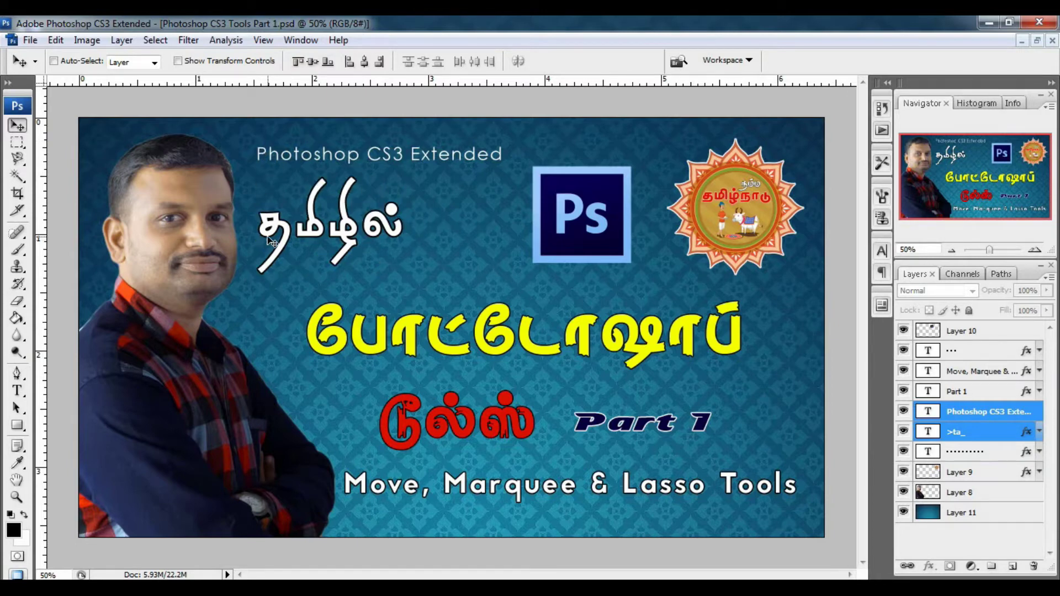
{"action": "key", "text": "ctrl+z"}
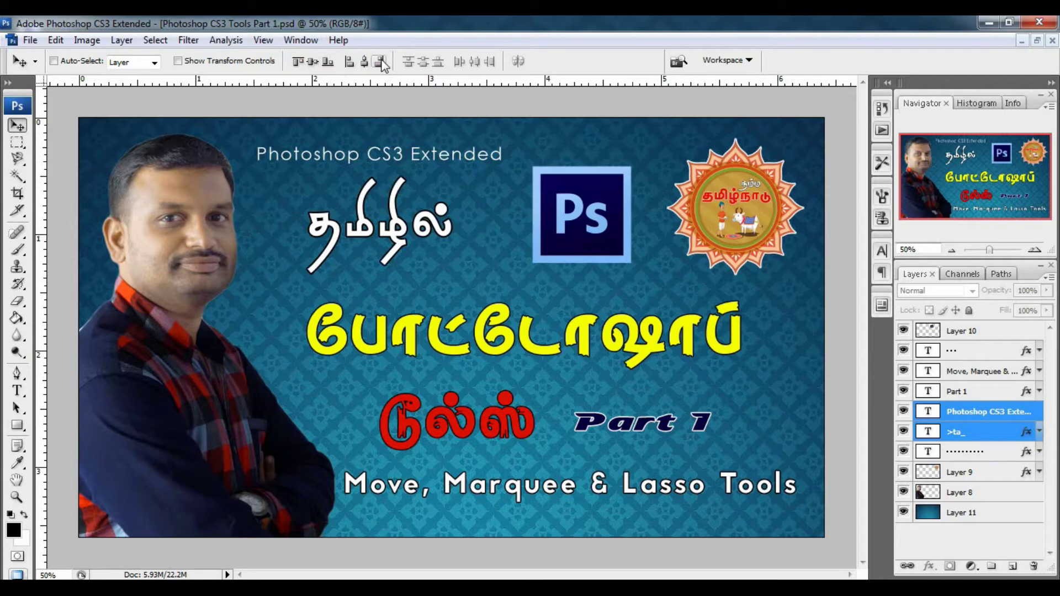
{"action": "left_click", "coordinate": [380, 62]}
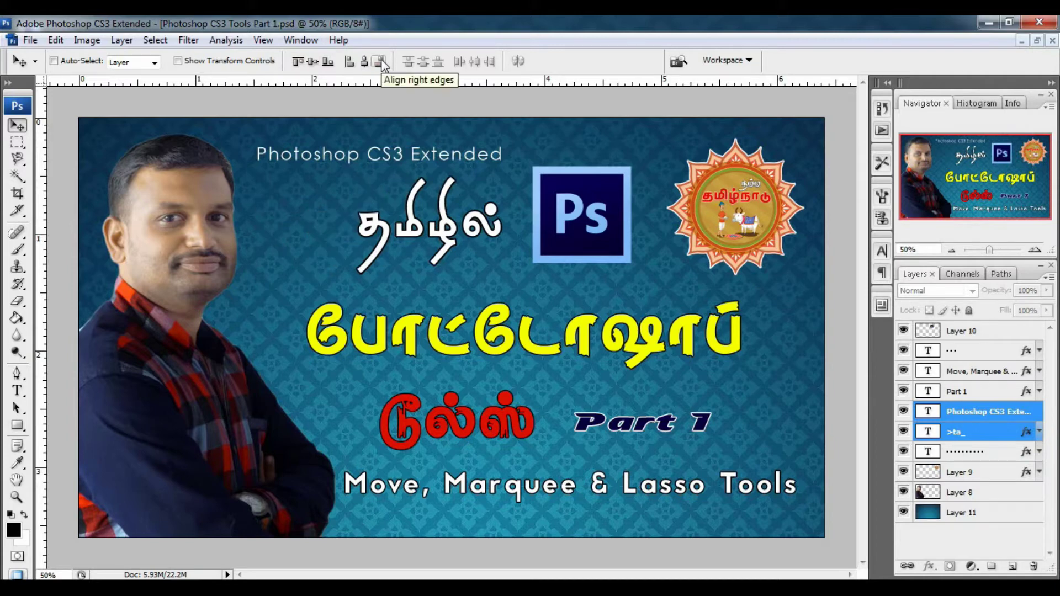
{"action": "key", "text": "ctrl+z"}
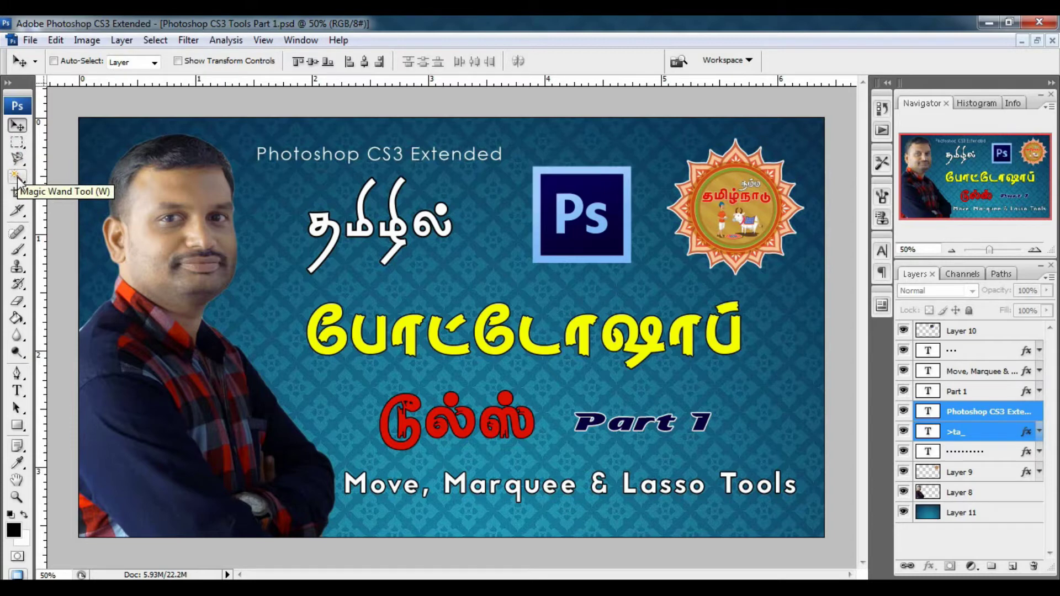
Draw rectangular marquee selections around the Ps logo and then the white Tamil word.
{"action": "left_click", "coordinate": [17, 145]}
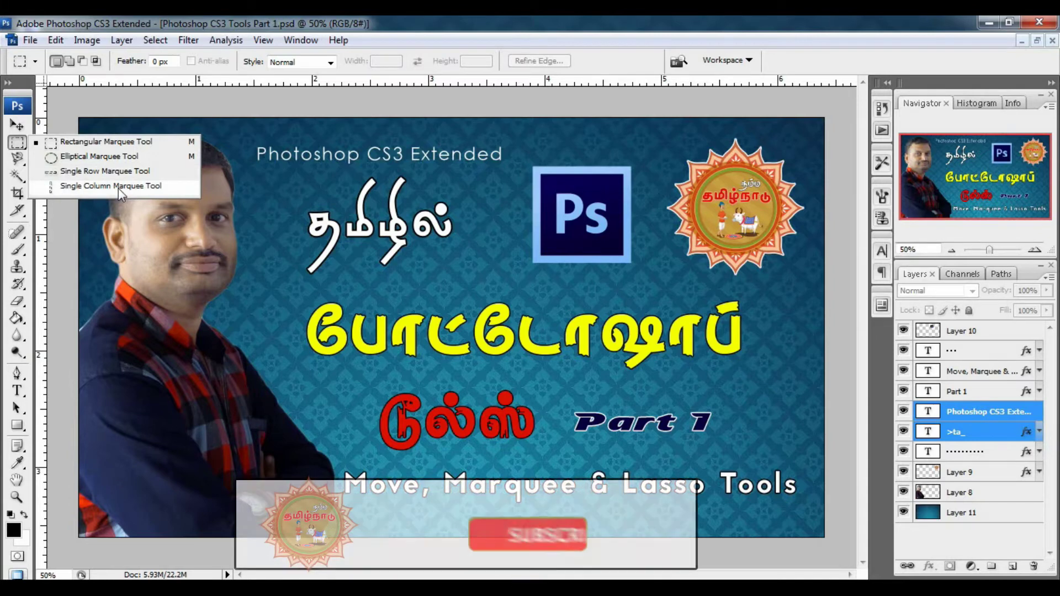
{"action": "left_click", "coordinate": [141, 142]}
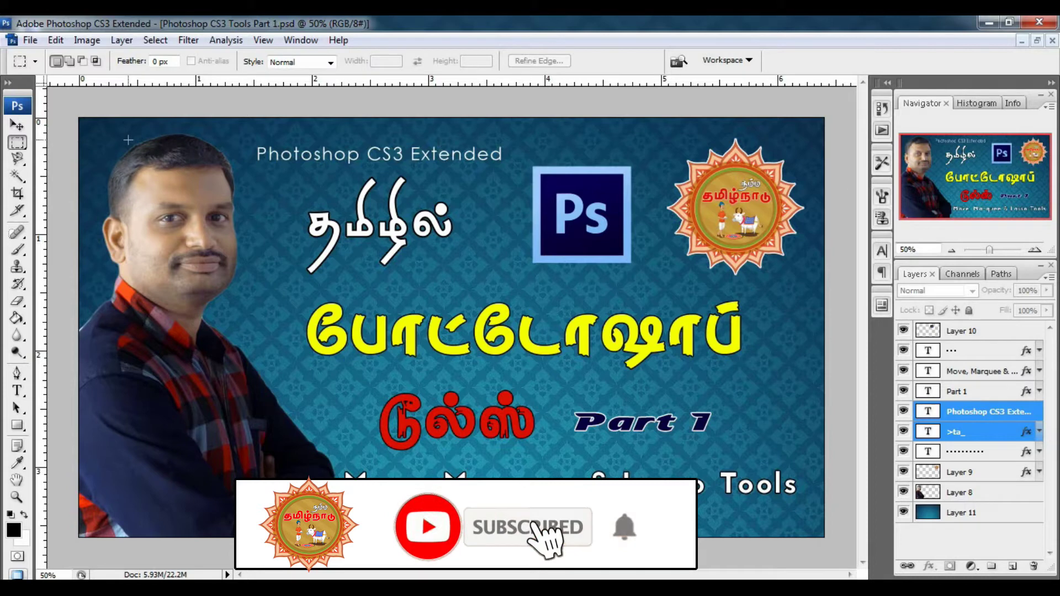
{"action": "left_click_drag", "start_coordinate": [517, 154], "coordinate": [646, 276]}
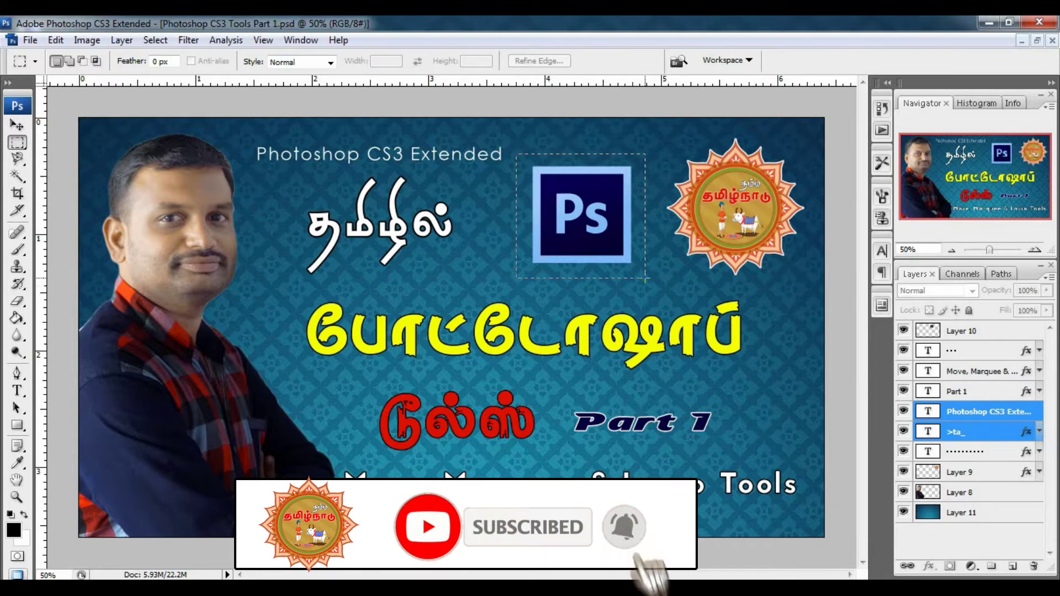
{"action": "left_click_drag", "start_coordinate": [646, 276], "coordinate": [645, 277]}
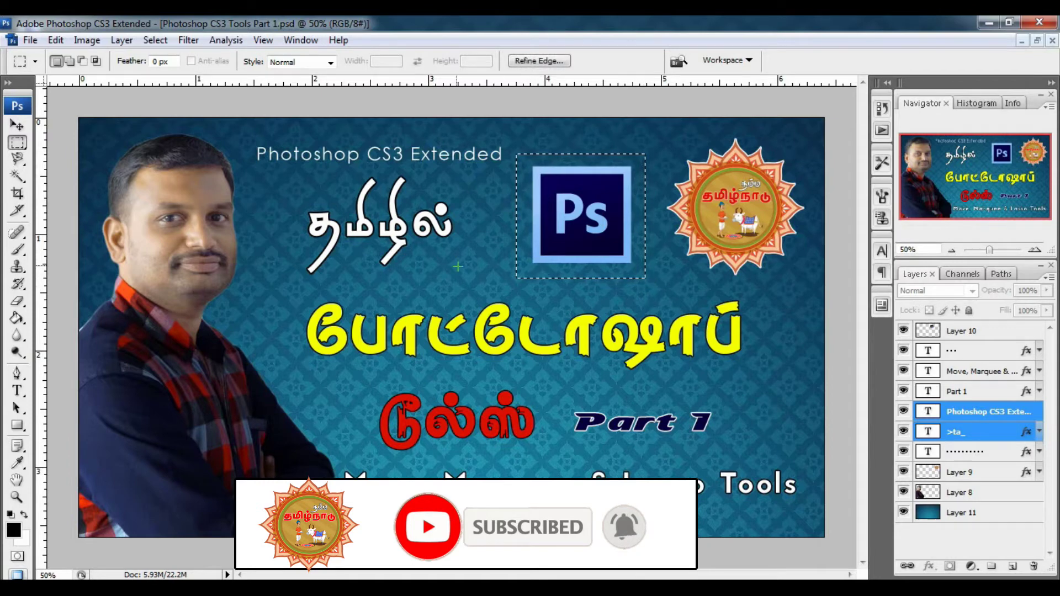
{"action": "mouse_move", "coordinate": [272, 170]}
{"action": "left_mouse_down"}
{"action": "mouse_move", "coordinate": [364, 288]}
{"action": "mouse_move", "coordinate": [484, 277]}
{"action": "left_mouse_up"}
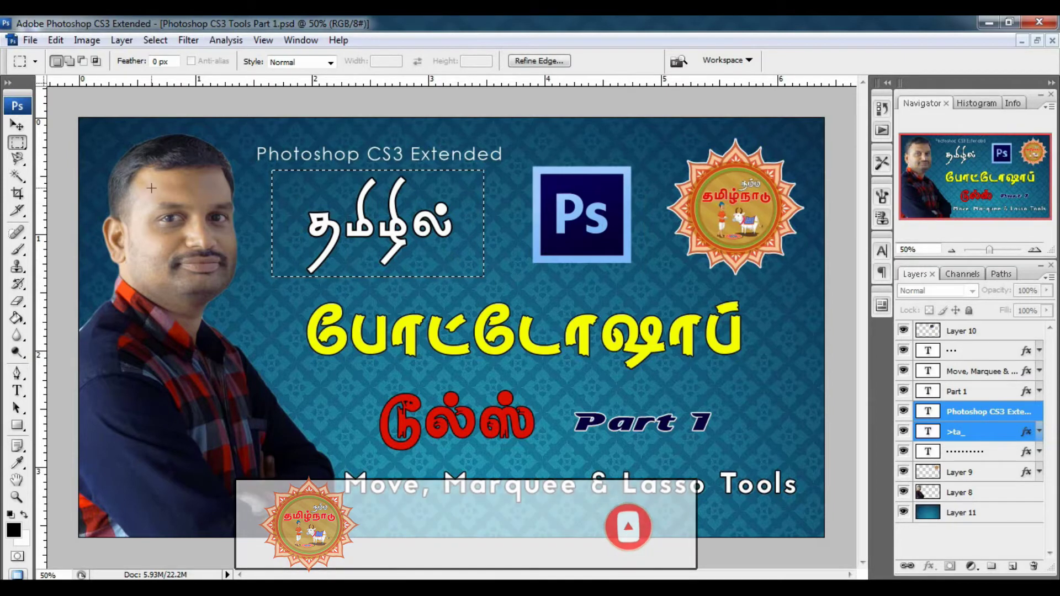
Switch to the Elliptical Marquee and draw an ellipse around the round emblem.
{"action": "right_click", "coordinate": [18, 143]}
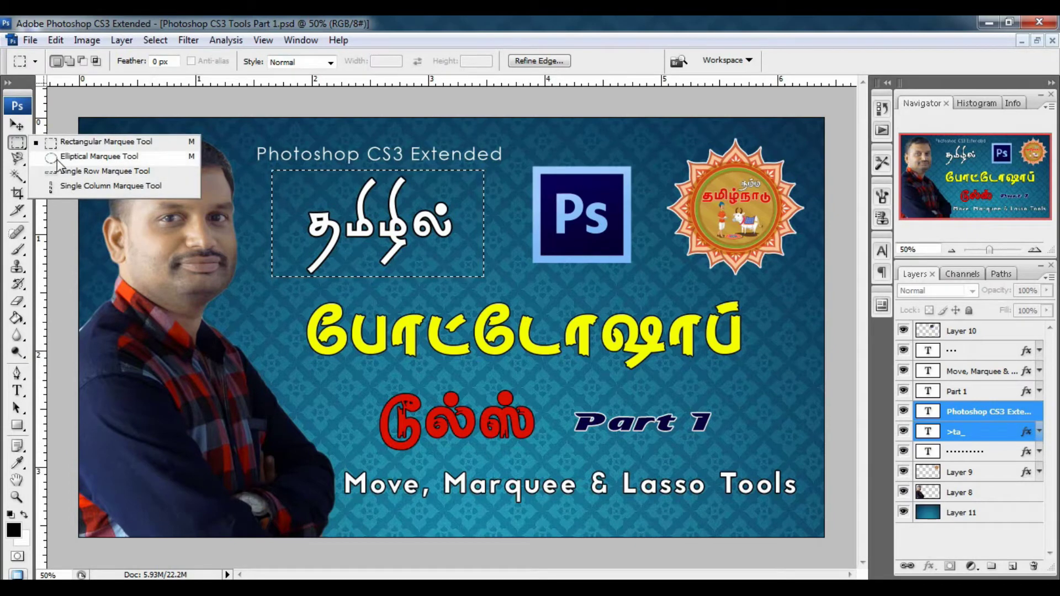
{"action": "left_click", "coordinate": [83, 157]}
{"action": "left_click_drag", "start_coordinate": [649, 122], "coordinate": [662, 146]}
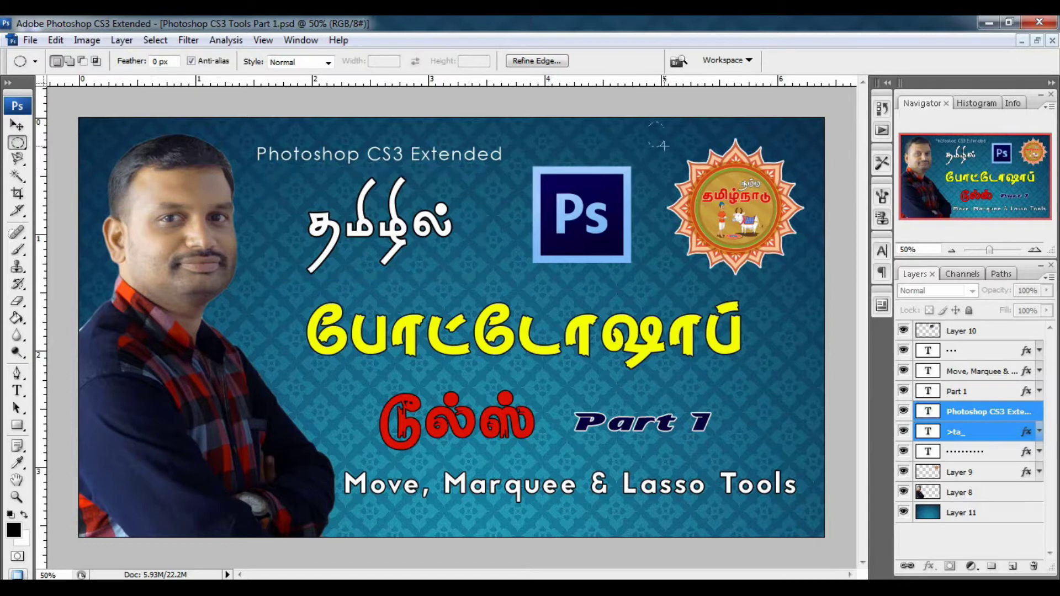
{"action": "left_click_drag", "start_coordinate": [761, 267], "coordinate": [822, 292]}
Select a one-pixel column through the image with the Single Column Marquee.
{"action": "left_click", "coordinate": [17, 143]}
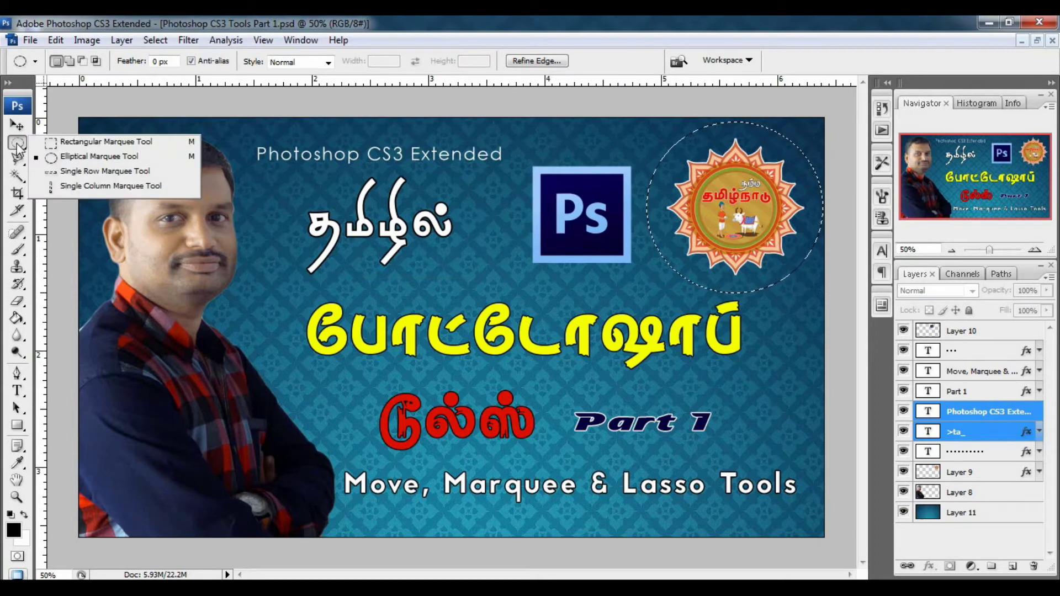
{"action": "left_click", "coordinate": [85, 172]}
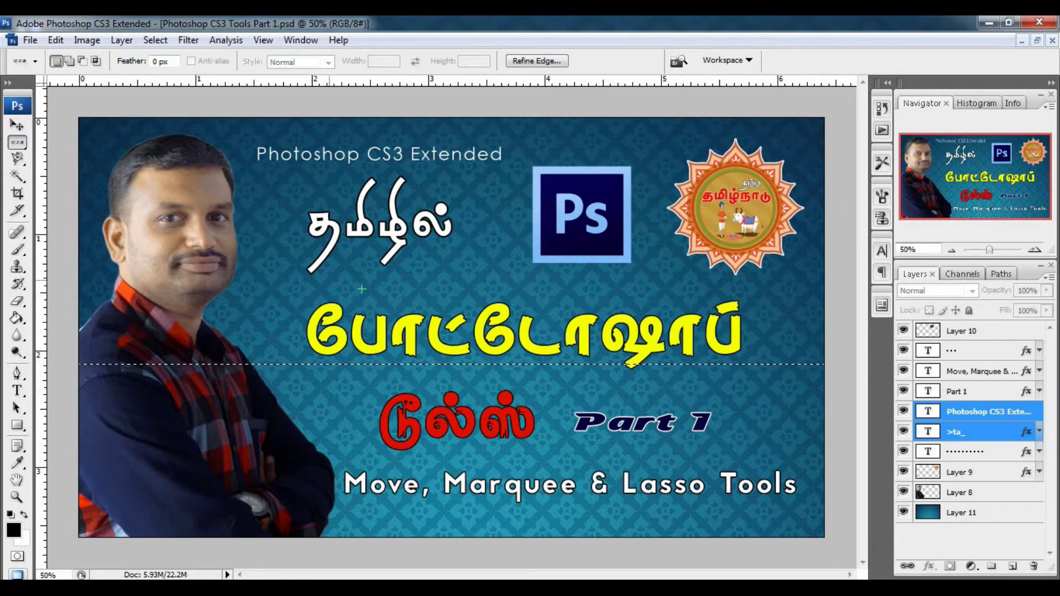
{"action": "left_click", "coordinate": [17, 143]}
{"action": "left_click", "coordinate": [83, 186]}
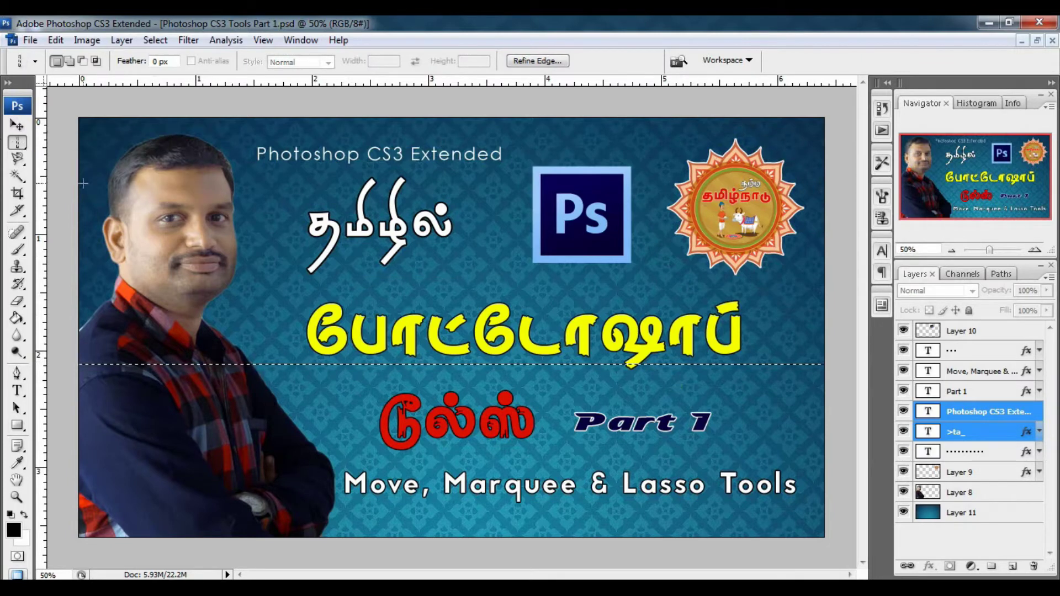
{"action": "left_click", "coordinate": [499, 202]}
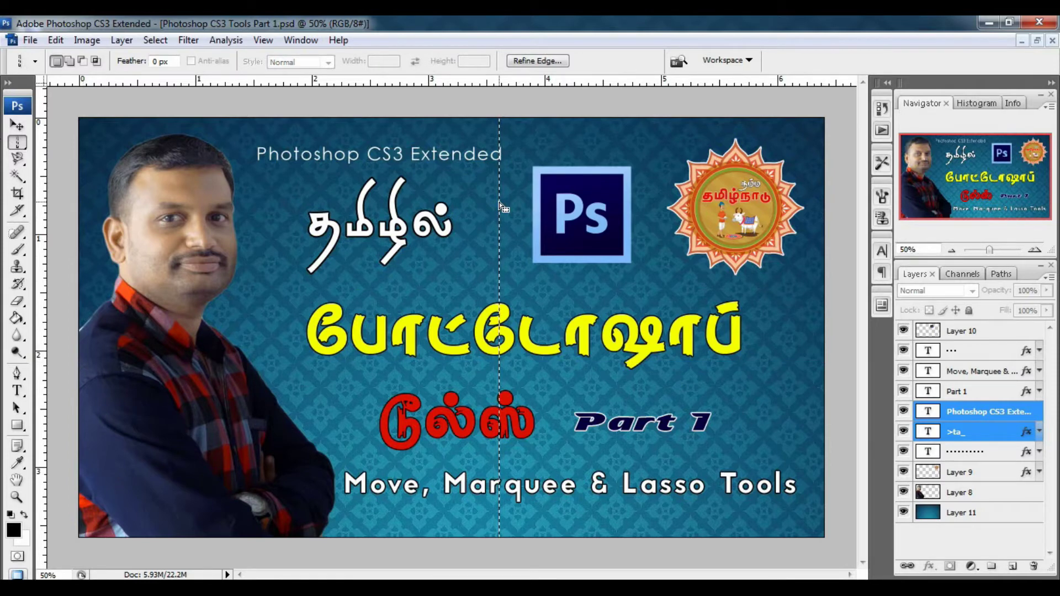
Make Layer 11 active, try moving the column selection, and return to Rectangular Marquee.
{"action": "left_click", "coordinate": [959, 518]}
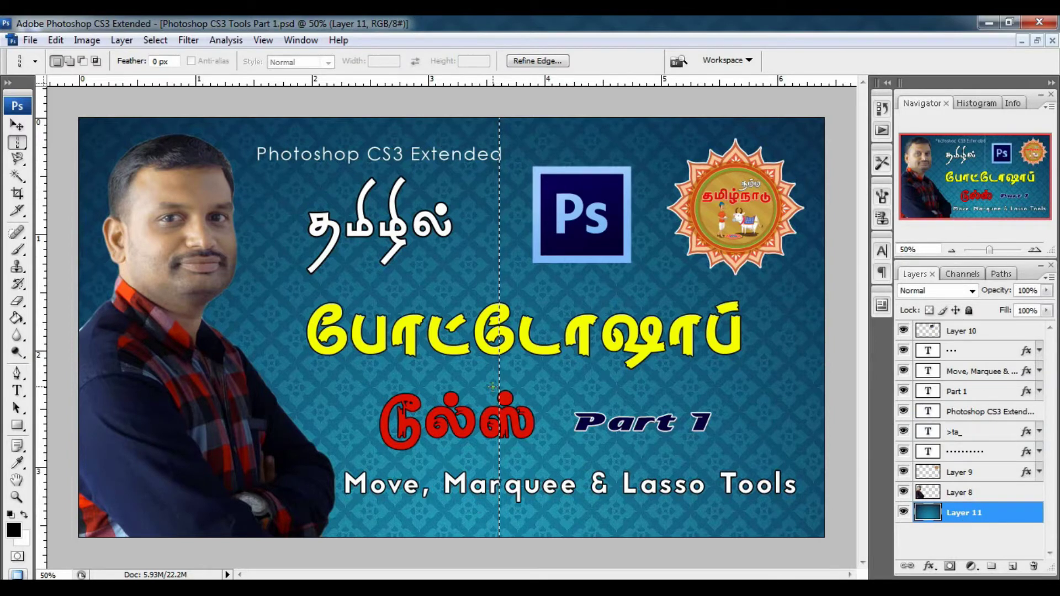
{"action": "left_click_drag", "start_coordinate": [497, 391], "coordinate": [493, 387]}
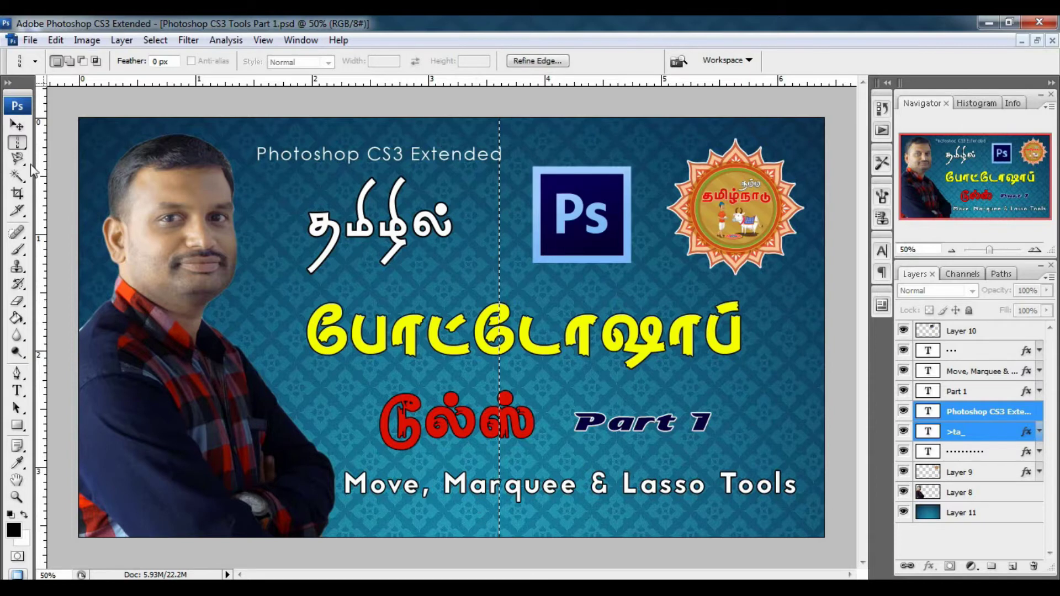
{"action": "left_click_drag", "start_coordinate": [17, 142], "coordinate": [83, 143]}
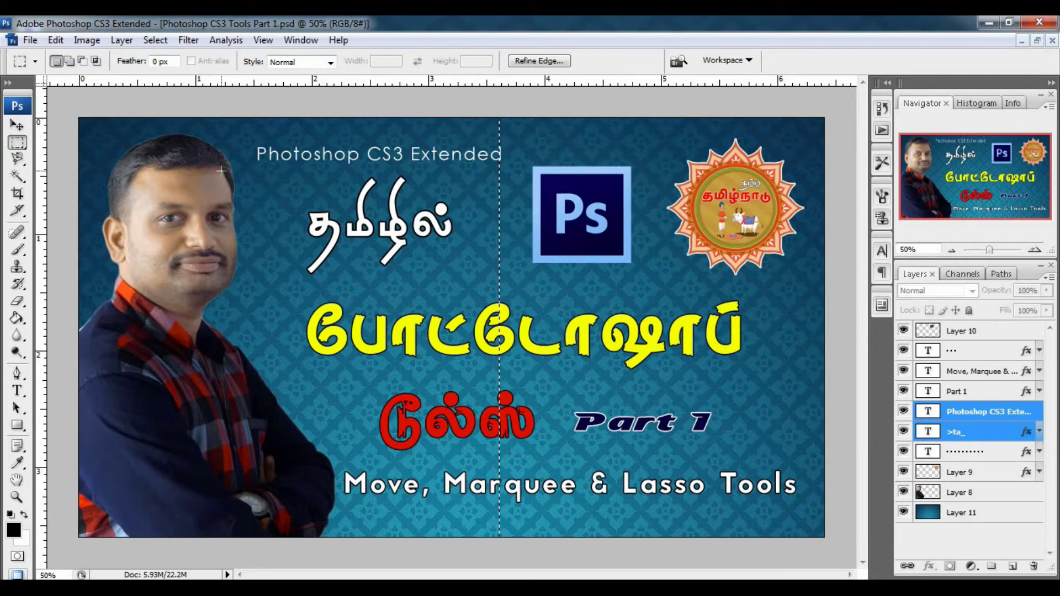
Deselect, marquee the Ps logo with Add to selection, then frame the white Tamil word instead.
{"action": "left_click", "coordinate": [141, 137]}
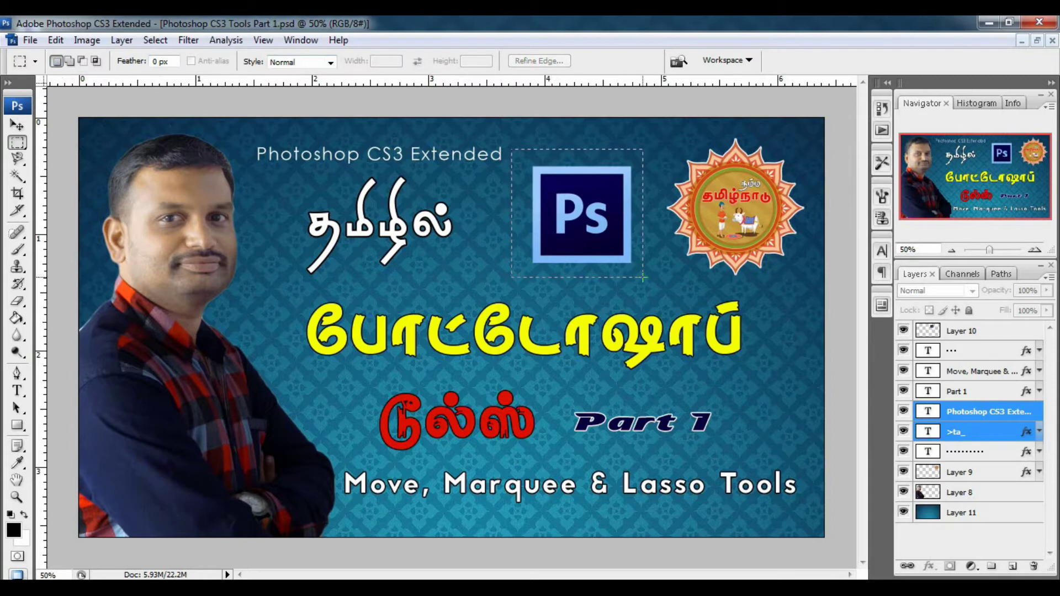
{"action": "left_click_drag", "start_coordinate": [549, 270], "coordinate": [644, 276]}
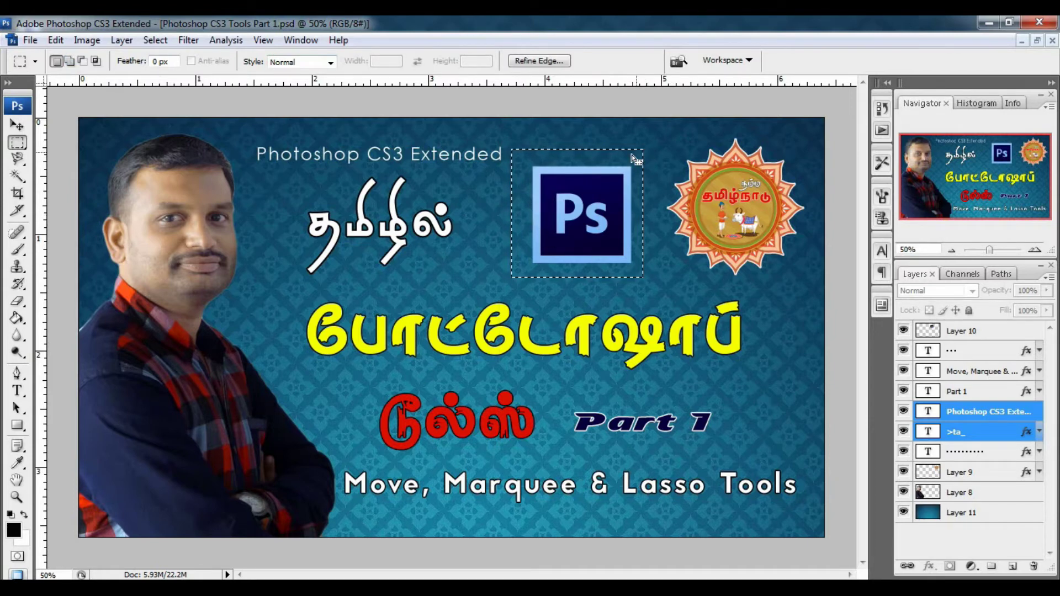
{"action": "left_click", "coordinate": [69, 61]}
{"action": "mouse_move", "coordinate": [674, 287]}
{"action": "left_mouse_down"}
{"action": "mouse_move", "coordinate": [688, 282]}
{"action": "mouse_move", "coordinate": [657, 277]}
{"action": "left_mouse_up"}
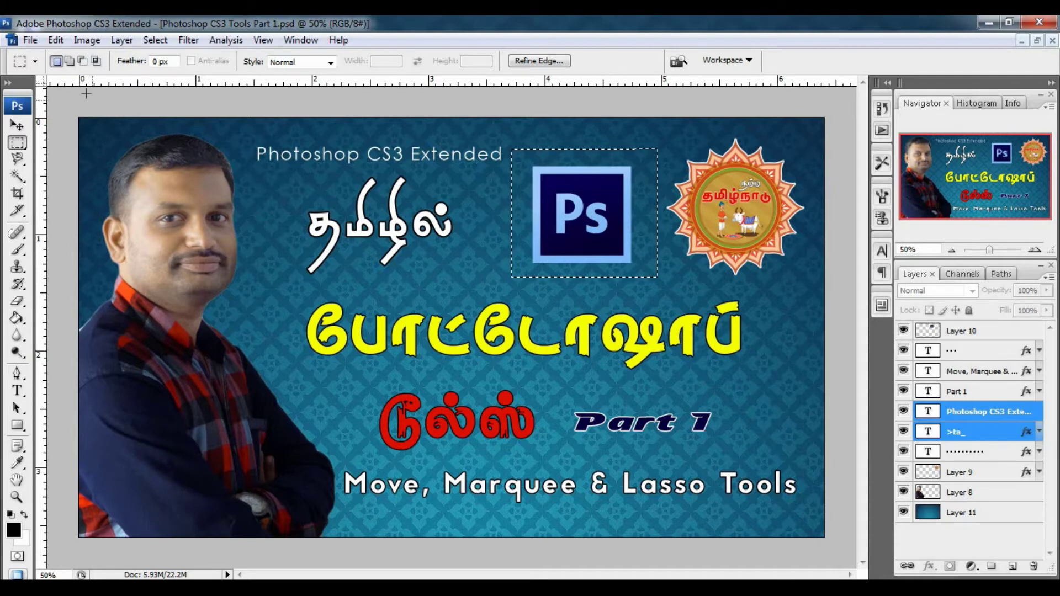
{"action": "left_click_drag", "start_coordinate": [266, 174], "coordinate": [487, 277]}
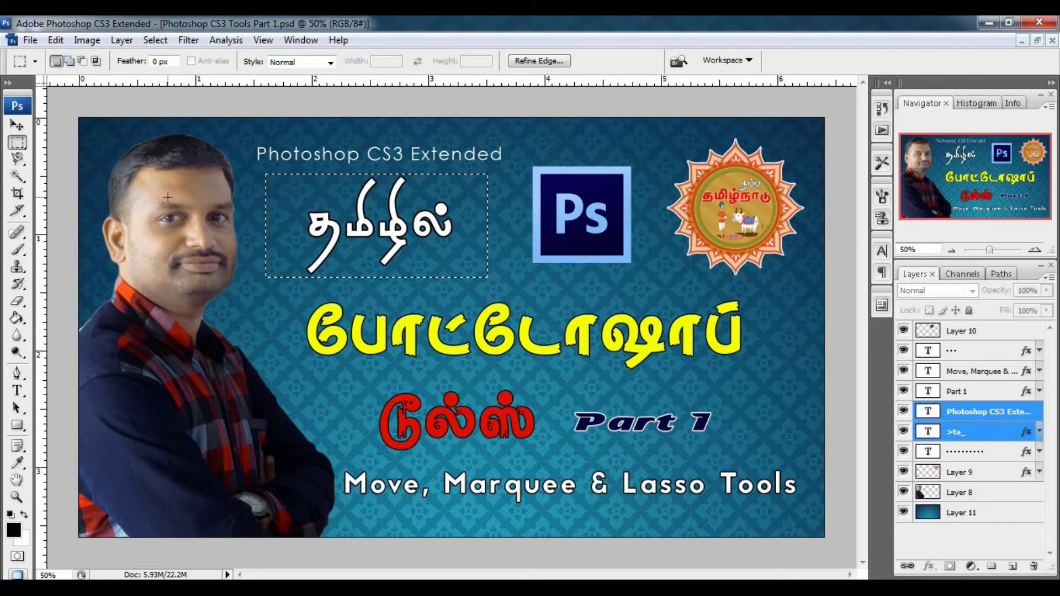
Add a second marquee rectangle below the Tamil word to the selection.
{"action": "left_click", "coordinate": [69, 60]}
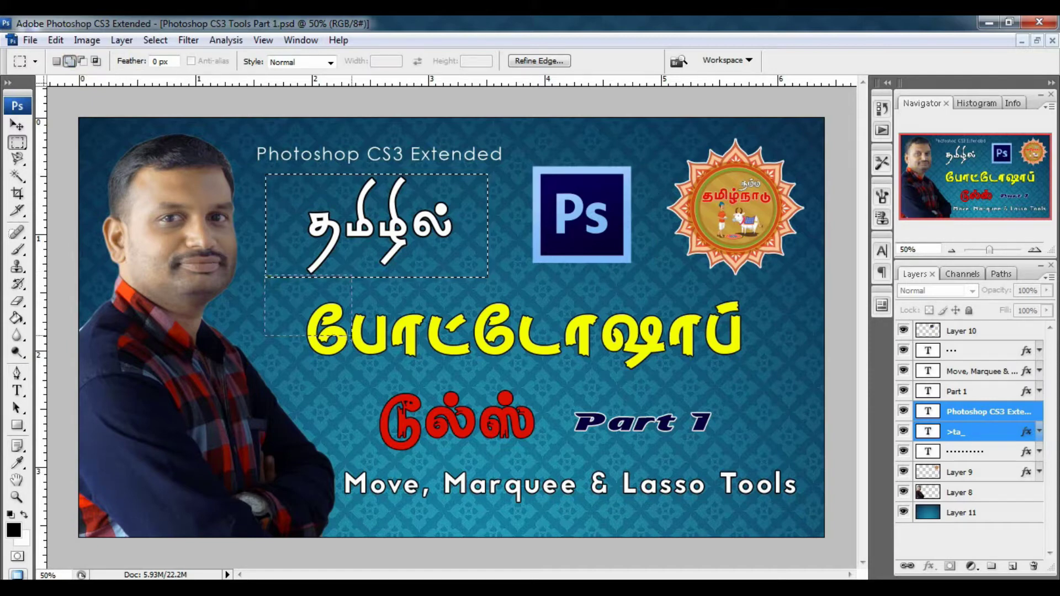
{"action": "left_click_drag", "start_coordinate": [508, 323], "coordinate": [488, 316]}
{"action": "left_click_drag", "start_coordinate": [489, 316], "coordinate": [488, 316]}
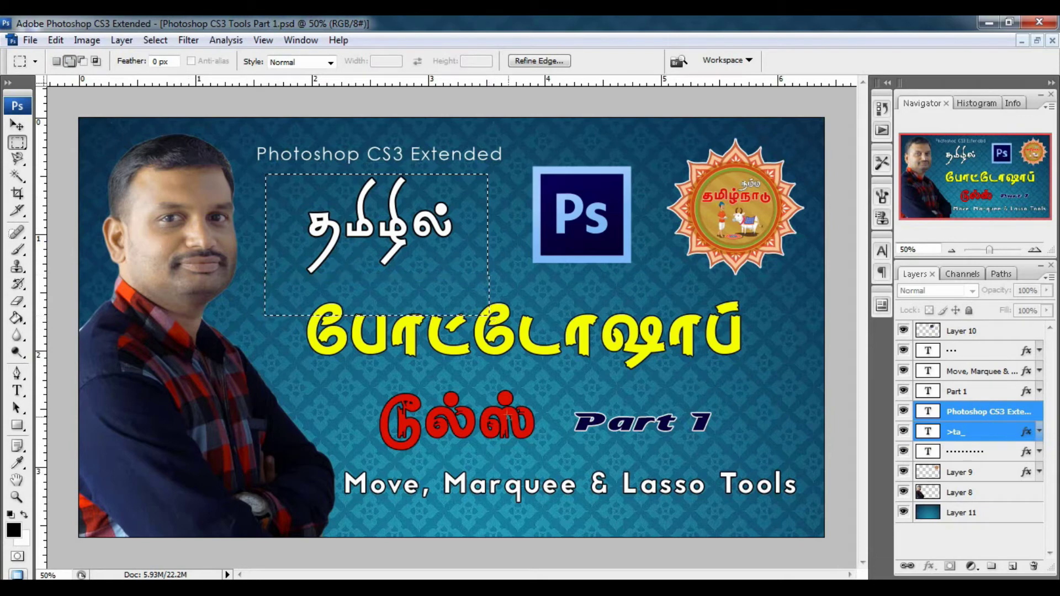
Subtract the bottom and left strips, then intersect to keep a band across the word.
{"action": "left_click", "coordinate": [82, 62]}
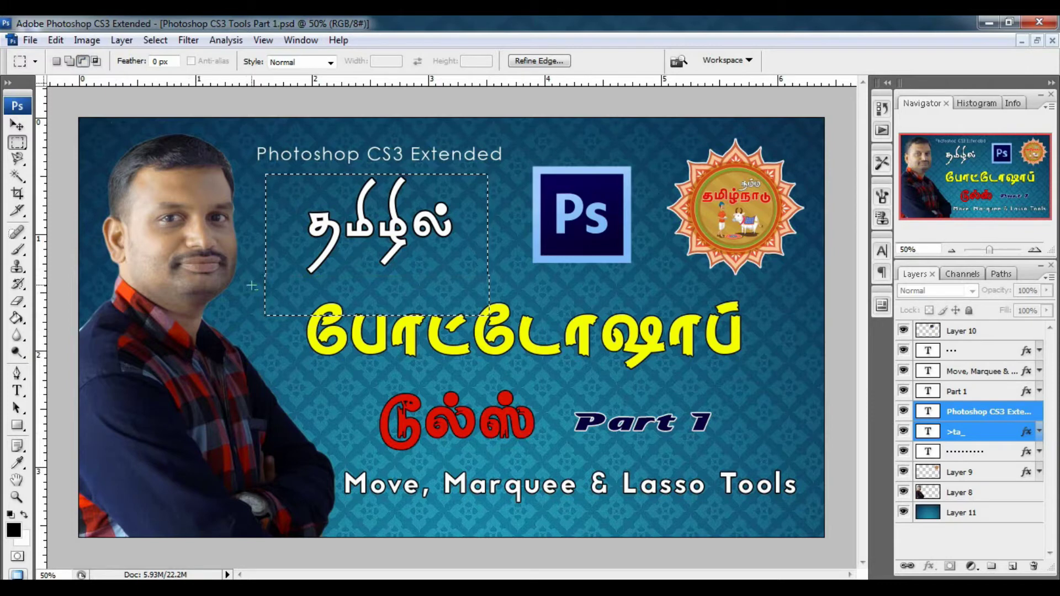
{"action": "left_click_drag", "start_coordinate": [252, 286], "coordinate": [504, 335]}
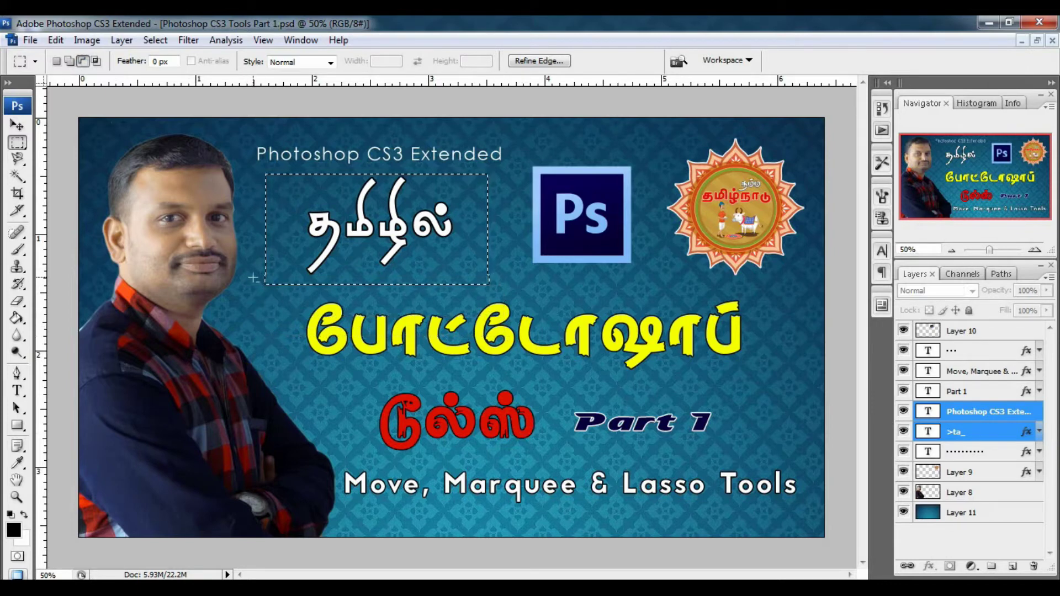
{"action": "left_click_drag", "start_coordinate": [391, 320], "coordinate": [489, 326]}
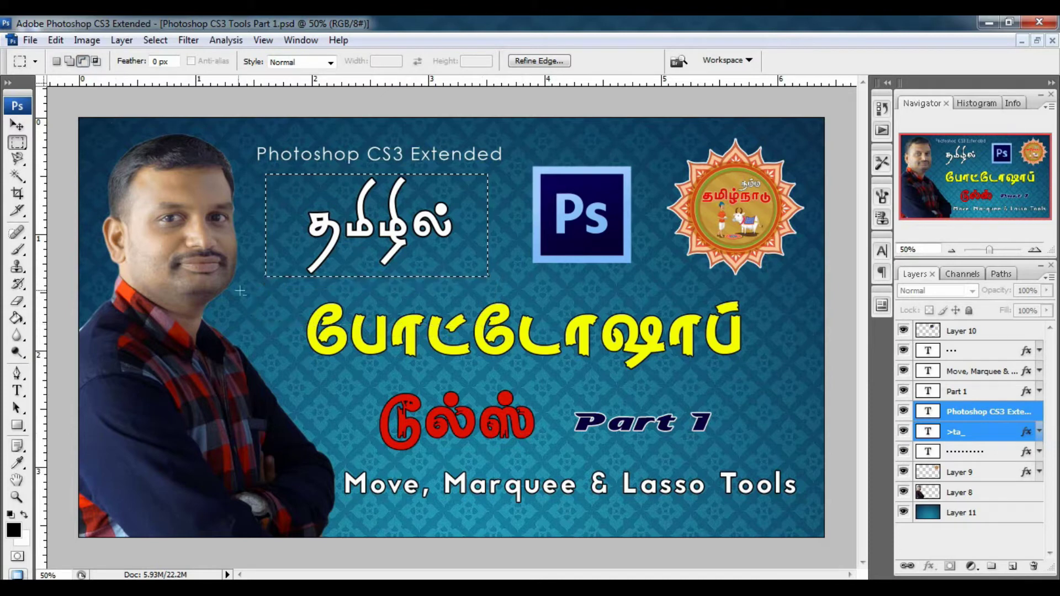
{"action": "left_click_drag", "start_coordinate": [472, 147], "coordinate": [533, 337]}
{"action": "left_click_drag", "start_coordinate": [230, 146], "coordinate": [296, 306]}
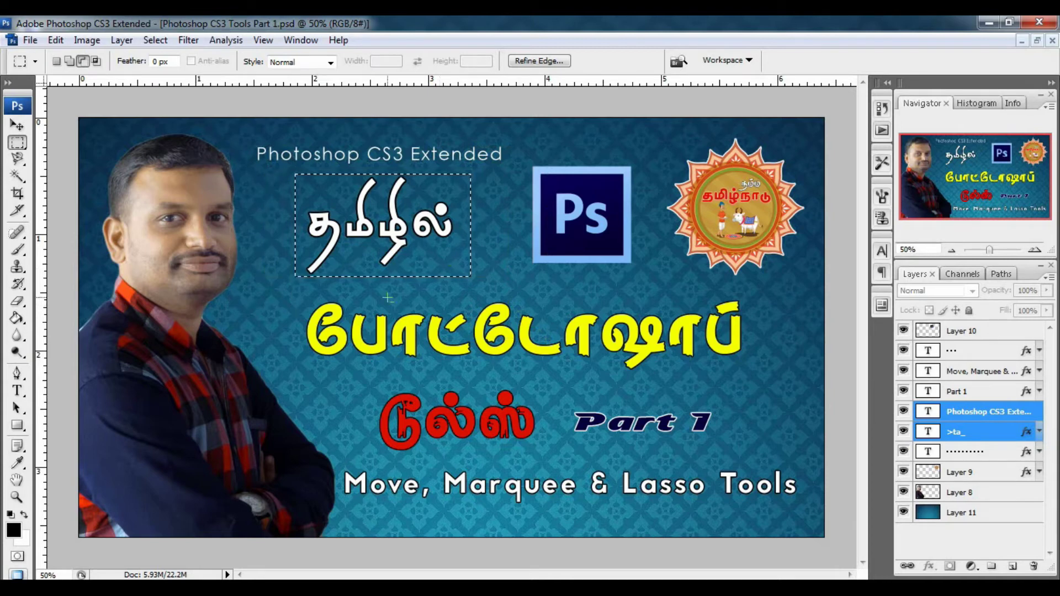
{"action": "left_click", "coordinate": [96, 61]}
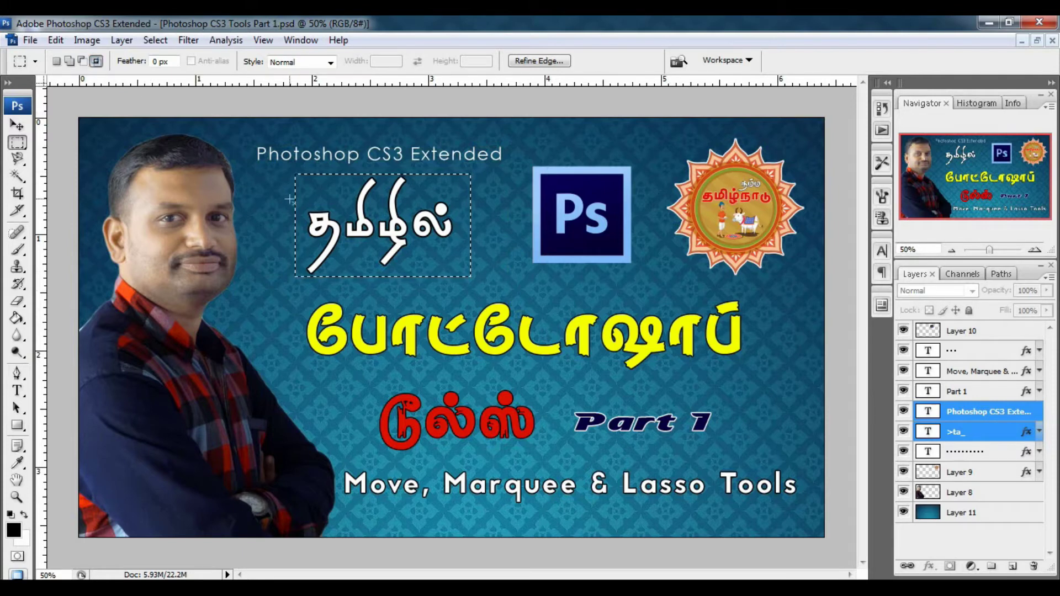
{"action": "left_click_drag", "start_coordinate": [330, 232], "coordinate": [485, 248]}
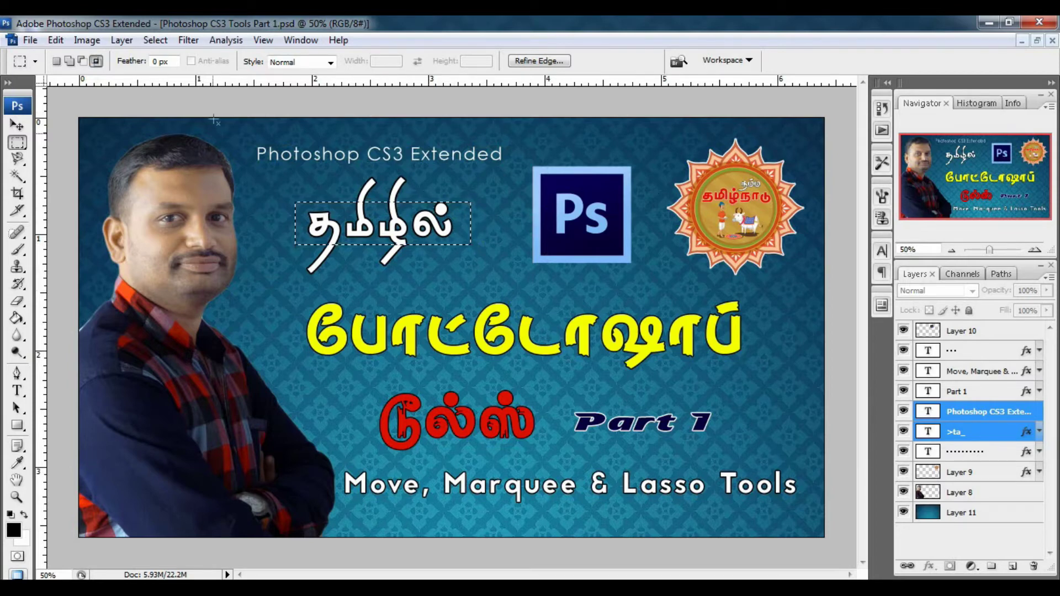
Deselect the Tamil word, then draw and clear test marquees over the yellow title with Ctrl+D.
{"action": "left_click", "coordinate": [58, 61]}
{"action": "left_click", "coordinate": [365, 285]}
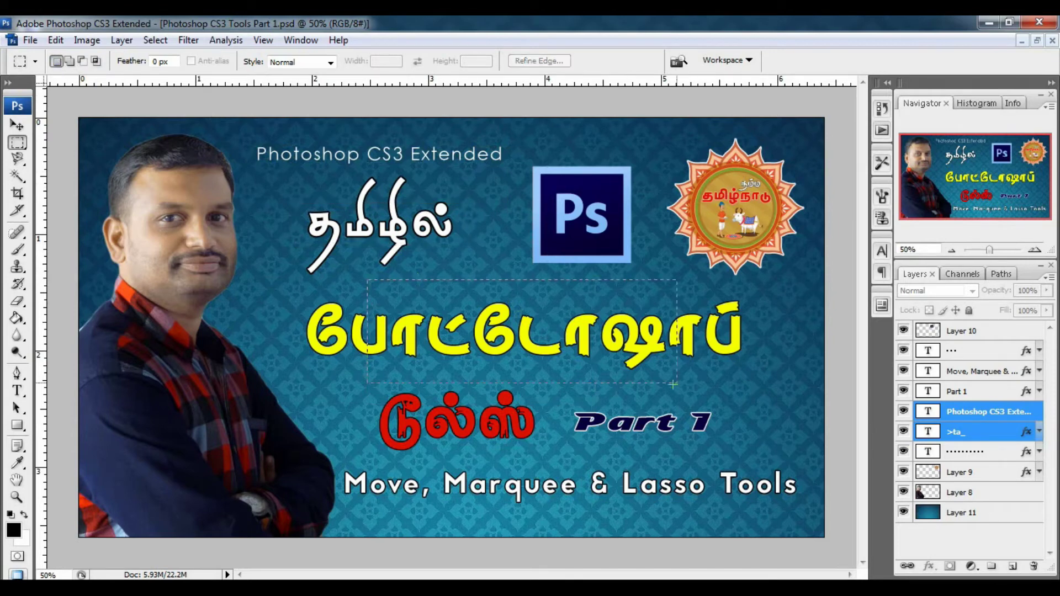
{"action": "left_click_drag", "start_coordinate": [567, 396], "coordinate": [718, 381]}
{"action": "key", "text": "ctrl+d"}
{"action": "left_click_drag", "start_coordinate": [525, 371], "coordinate": [526, 371]}
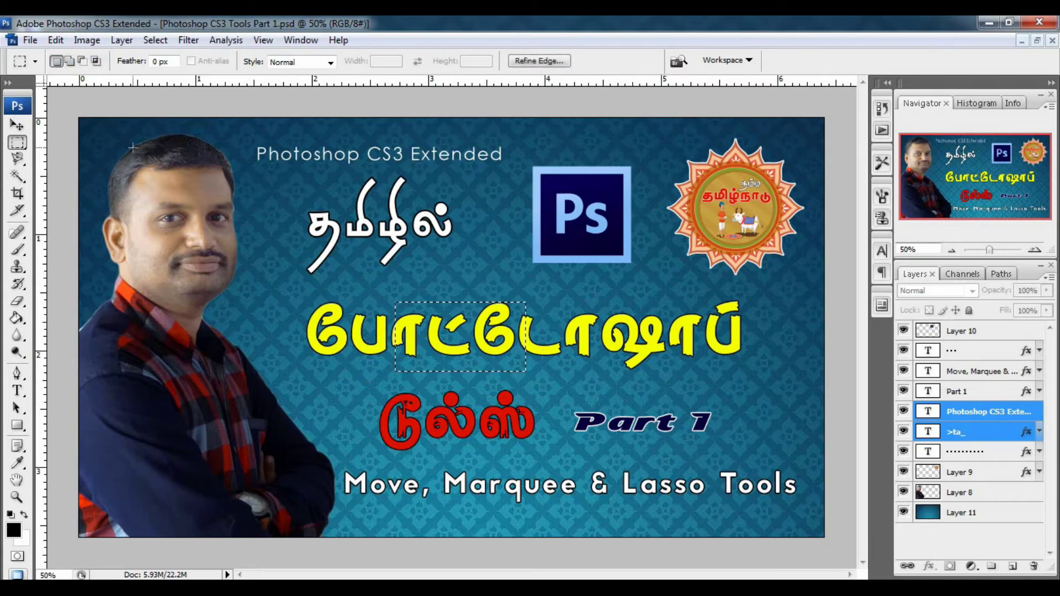
{"action": "key", "text": "ctrl+d"}
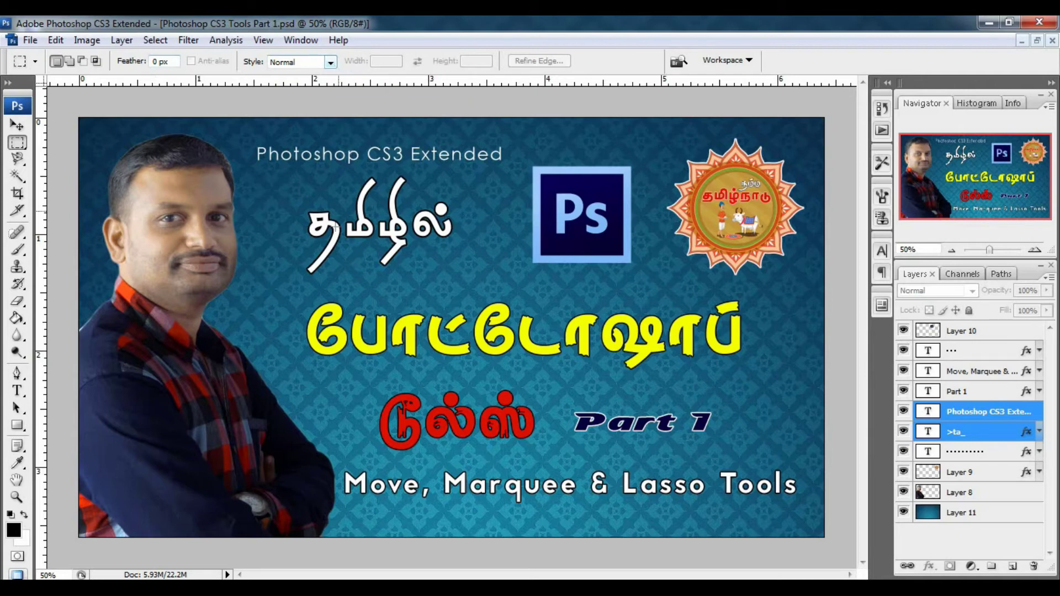
{"action": "left_click_drag", "start_coordinate": [474, 279], "coordinate": [516, 251]}
Set the marquee style to Fixed Ratio and draw square selections over the title and Part 1.
{"action": "left_click_drag", "start_coordinate": [283, 390], "coordinate": [656, 461]}
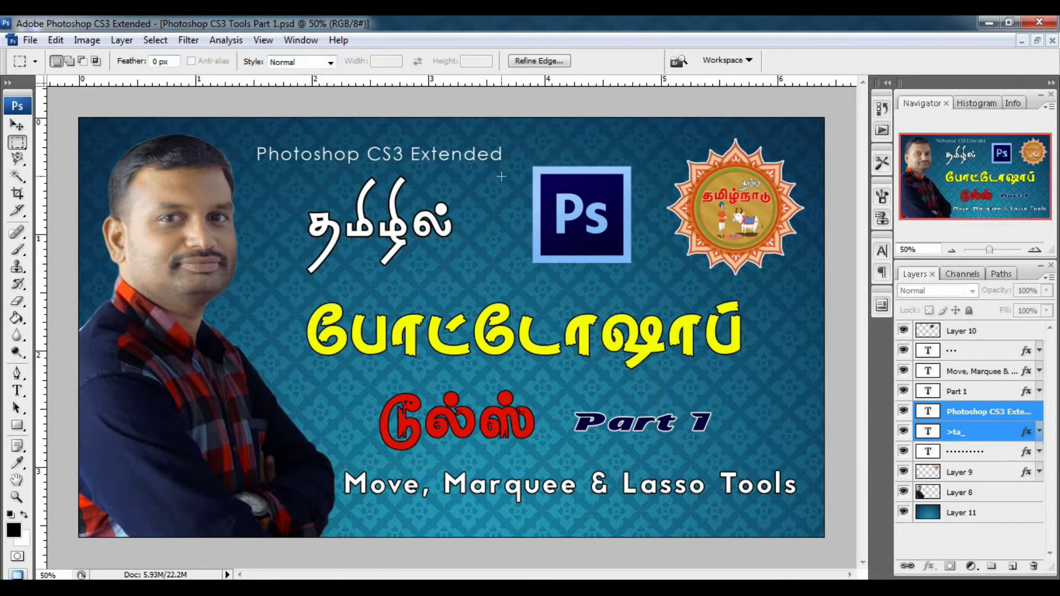
{"action": "left_click", "coordinate": [501, 176]}
{"action": "left_click", "coordinate": [331, 63]}
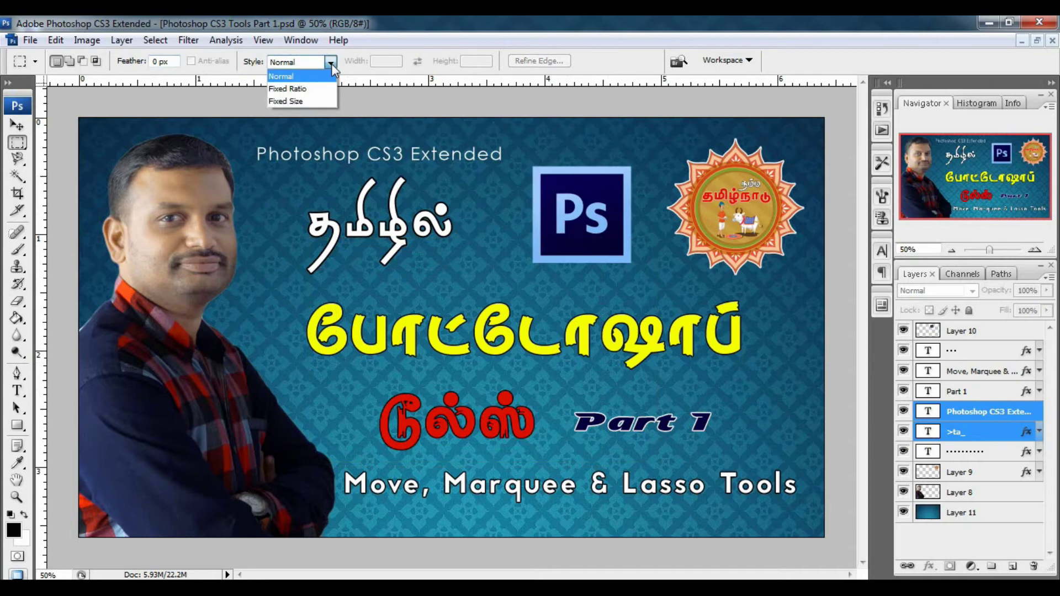
{"action": "left_click", "coordinate": [317, 93]}
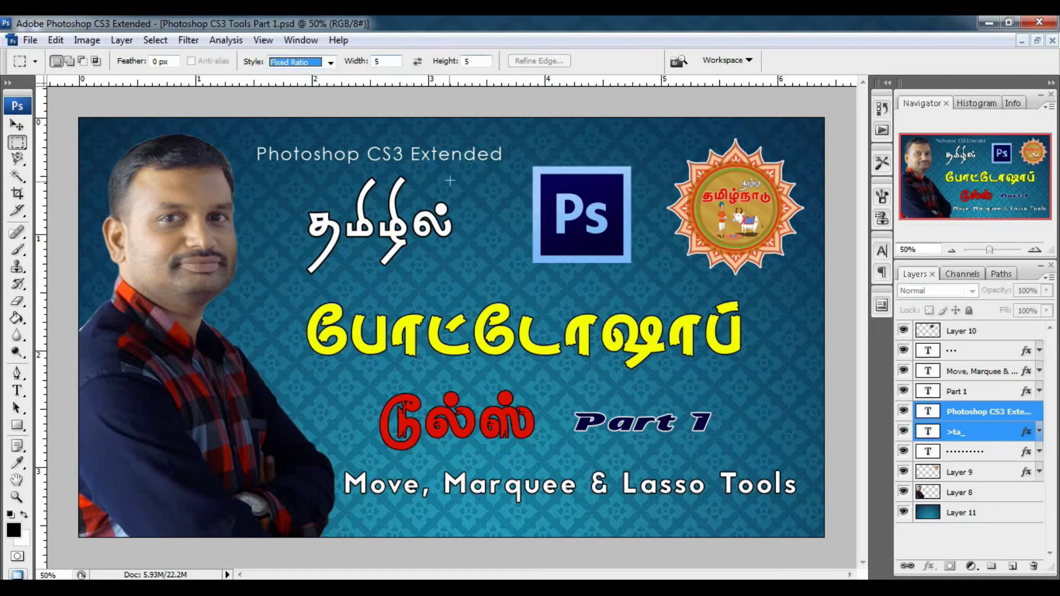
{"action": "left_click", "coordinate": [318, 191]}
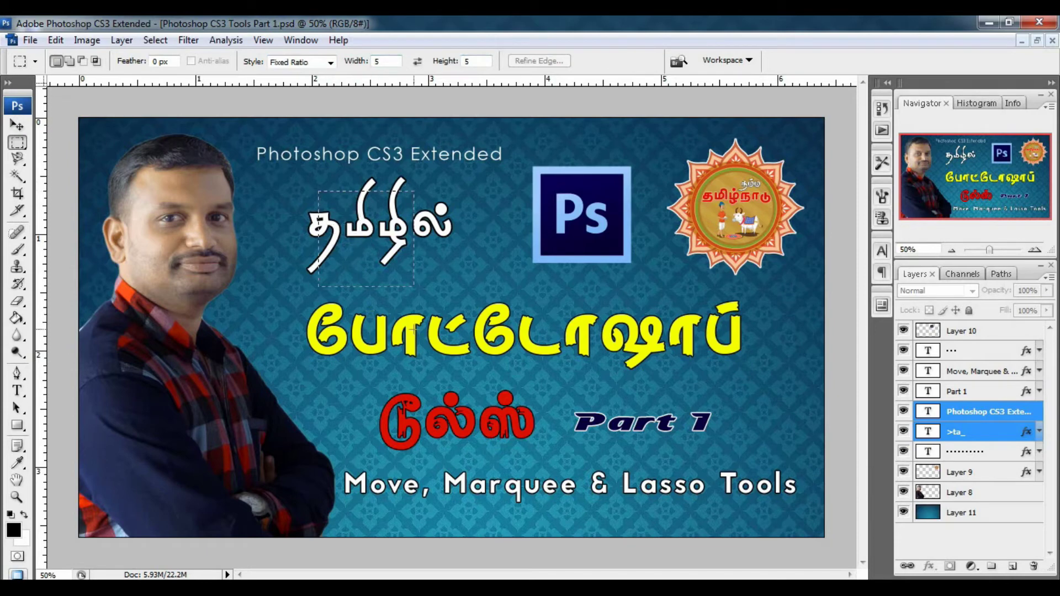
{"action": "left_click_drag", "start_coordinate": [413, 331], "coordinate": [523, 411]}
{"action": "left_click_drag", "start_coordinate": [550, 430], "coordinate": [549, 430]}
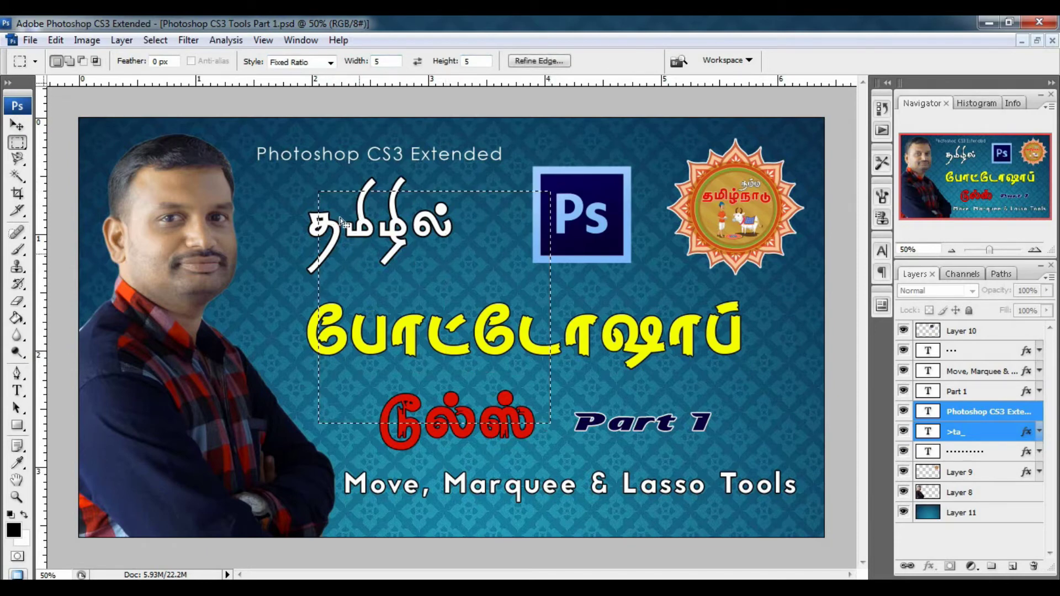
{"action": "left_click_drag", "start_coordinate": [611, 287], "coordinate": [751, 320]}
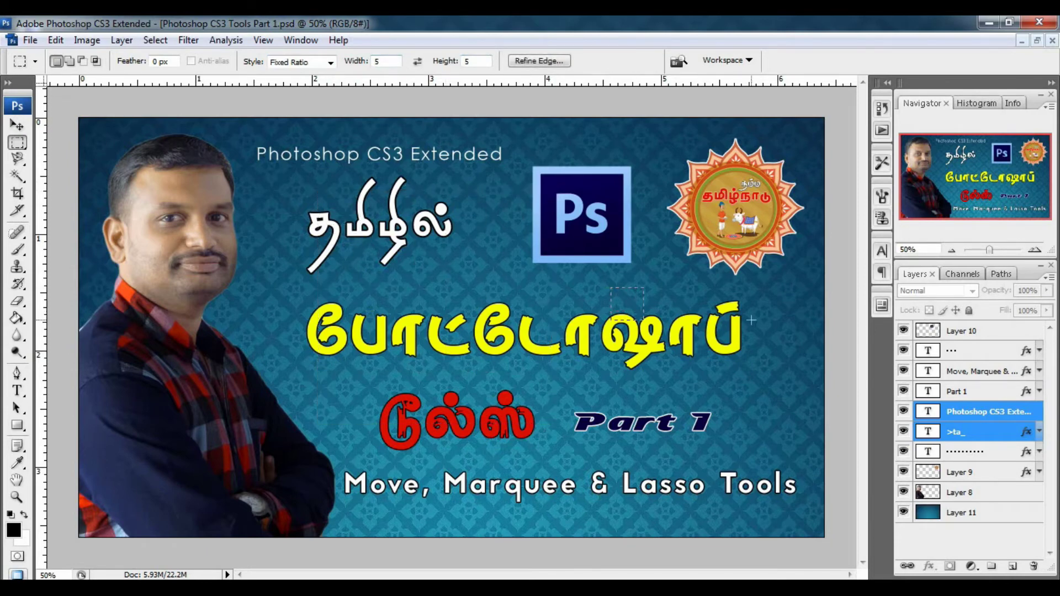
{"action": "left_click_drag", "start_coordinate": [804, 407], "coordinate": [790, 440]}
Switch to Fixed Size style and place a 64 px square selection.
{"action": "left_click", "coordinate": [331, 62]}
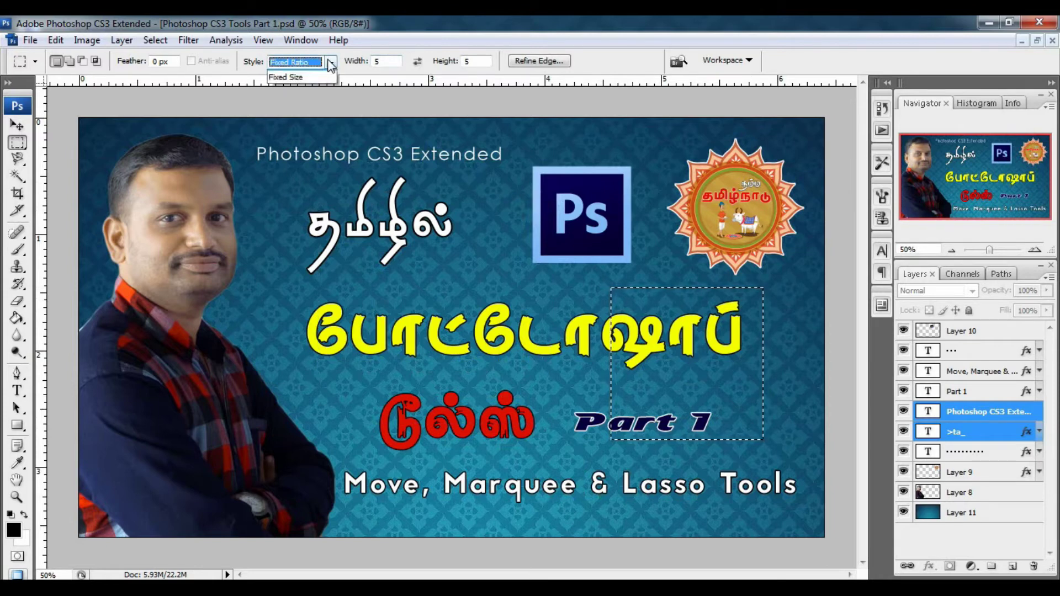
{"action": "left_click", "coordinate": [301, 100]}
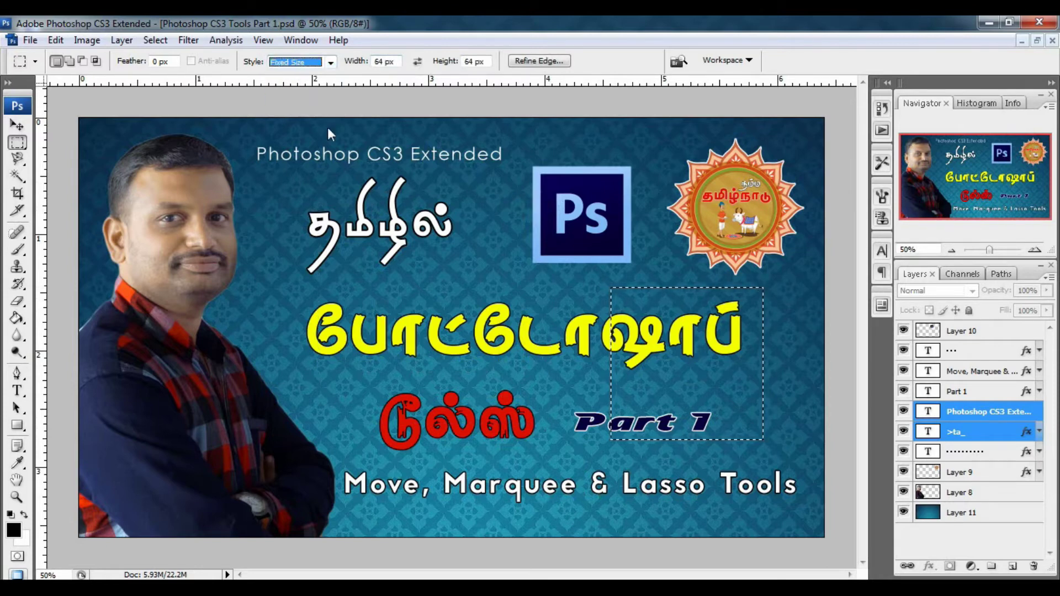
{"action": "left_click", "coordinate": [290, 199]}
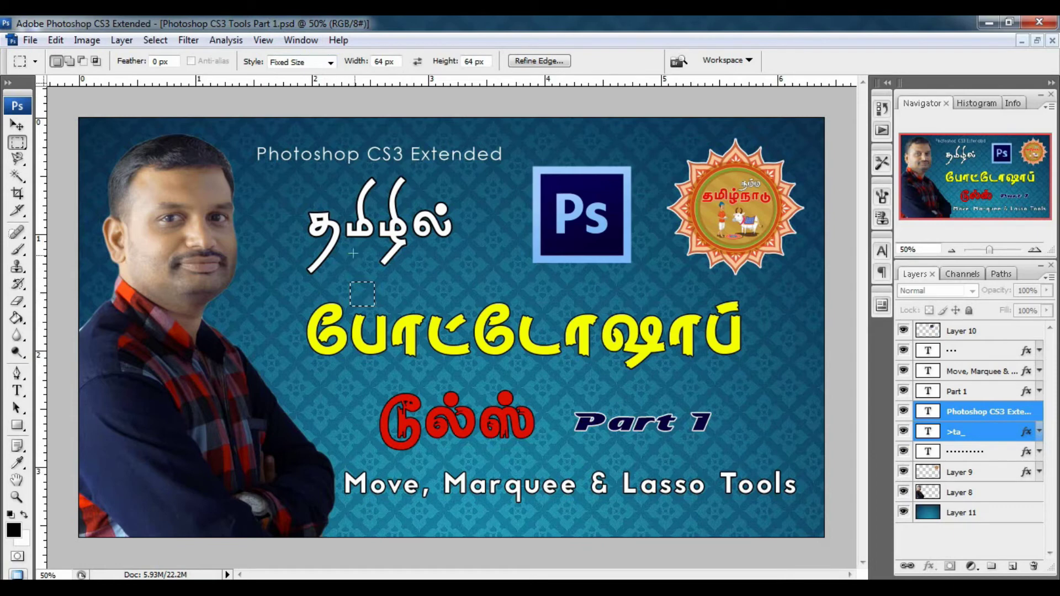
{"action": "left_click", "coordinate": [330, 63]}
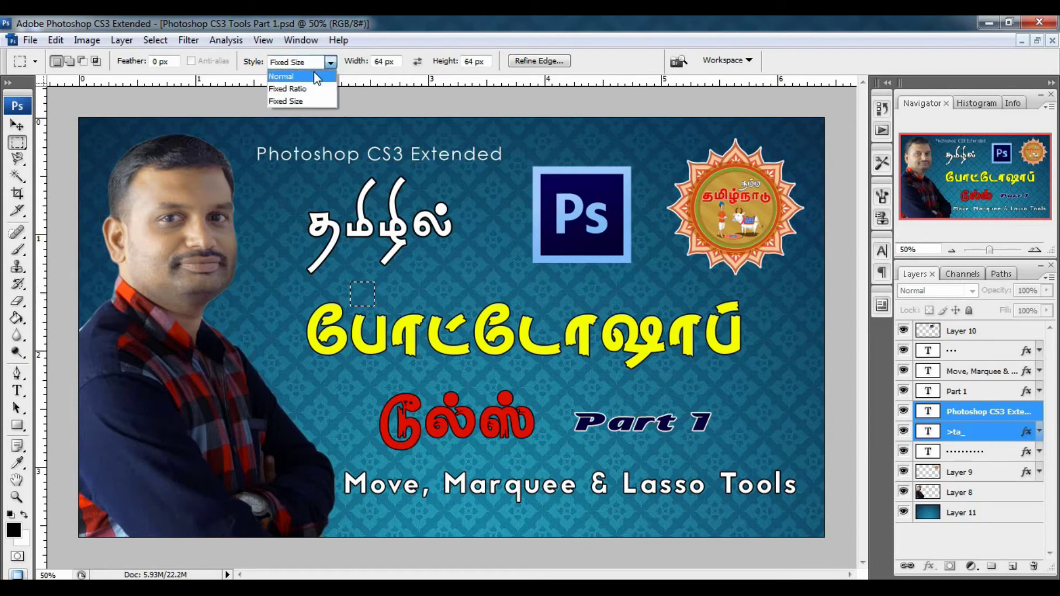
Return the marquee style to Normal and select a rectangle around the upper Tamil words.
{"action": "left_click", "coordinate": [314, 74]}
{"action": "left_click", "coordinate": [374, 211]}
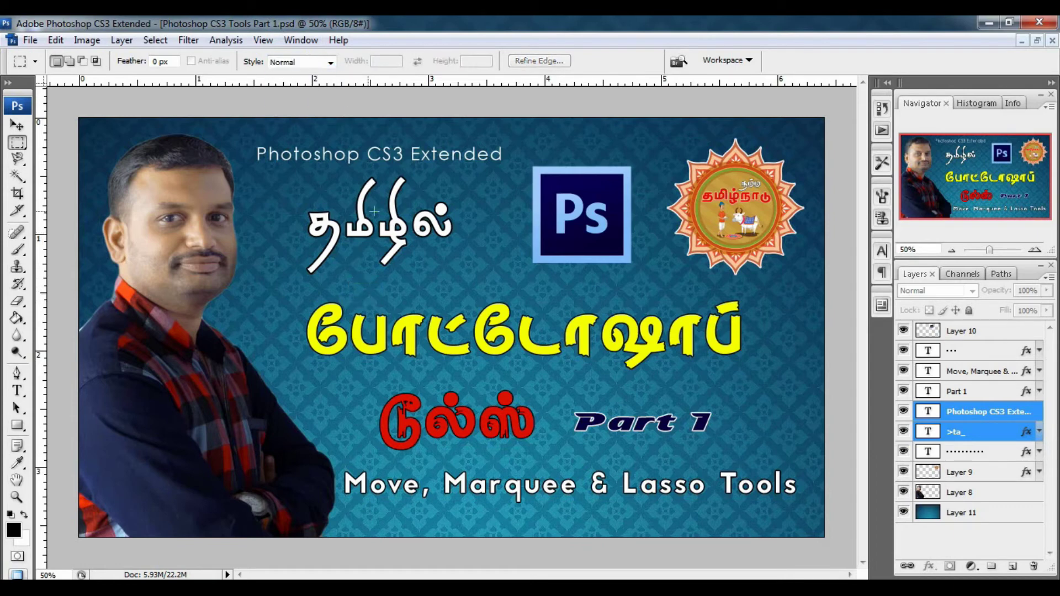
{"action": "left_click_drag", "start_coordinate": [375, 308], "coordinate": [539, 358]}
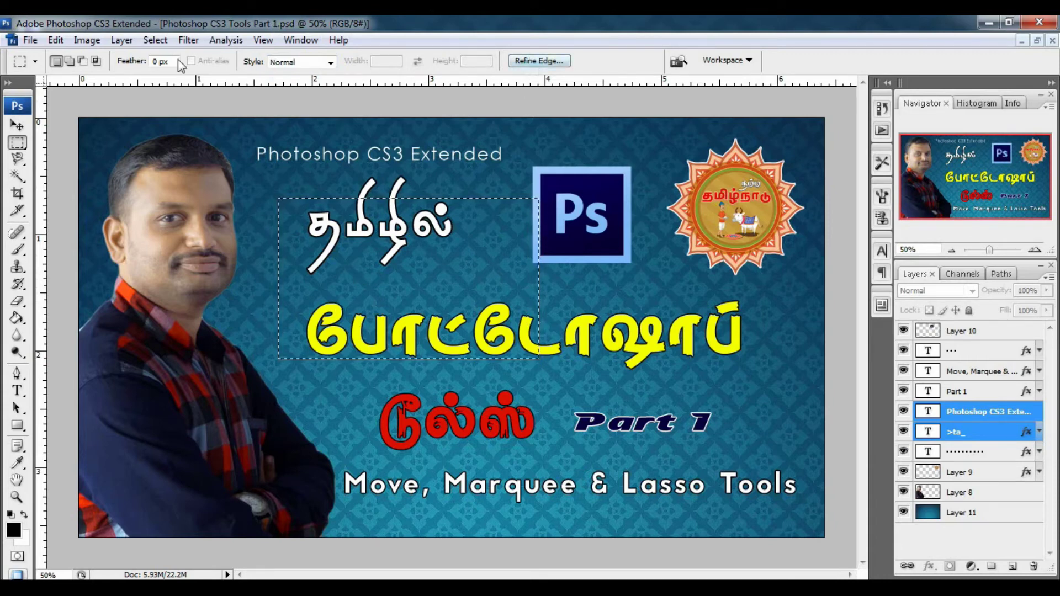
In Refine Edge, try radius 15.6 then 1.1, contrast 26%, smooth 31, feather 3.2, contract, then cancel.
{"action": "left_click", "coordinate": [525, 63]}
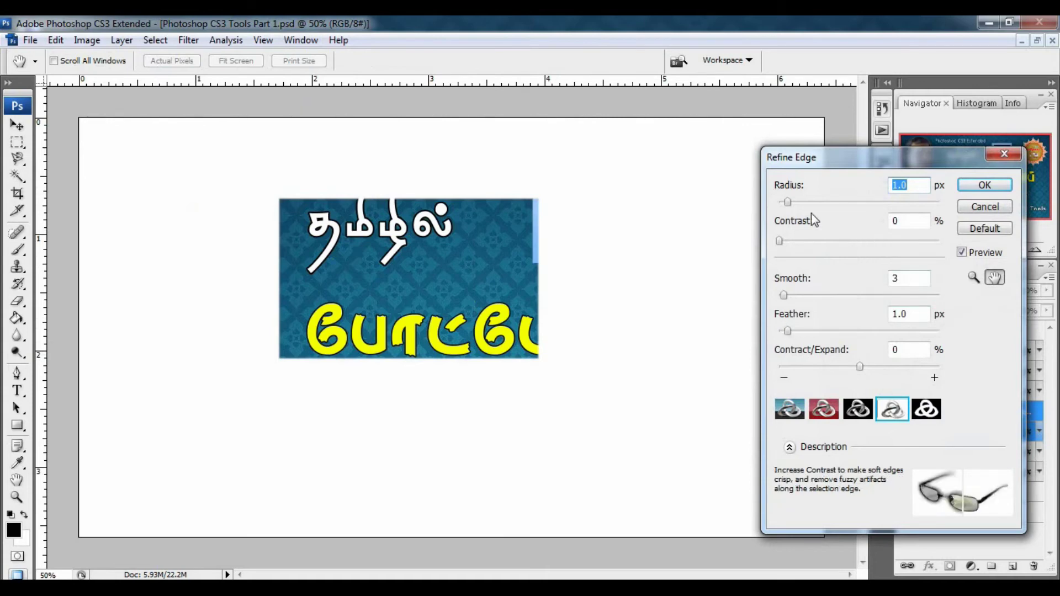
{"action": "left_click_drag", "start_coordinate": [787, 202], "coordinate": [824, 202]}
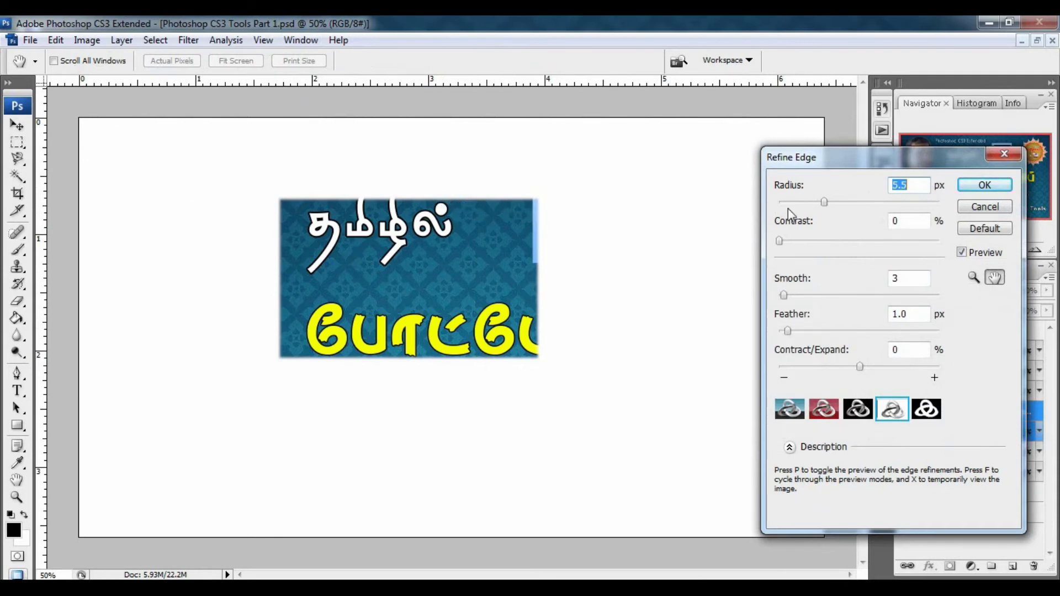
{"action": "mouse_move", "coordinate": [823, 202]}
{"action": "left_click_drag", "start_coordinate": [824, 202], "coordinate": [848, 208]}
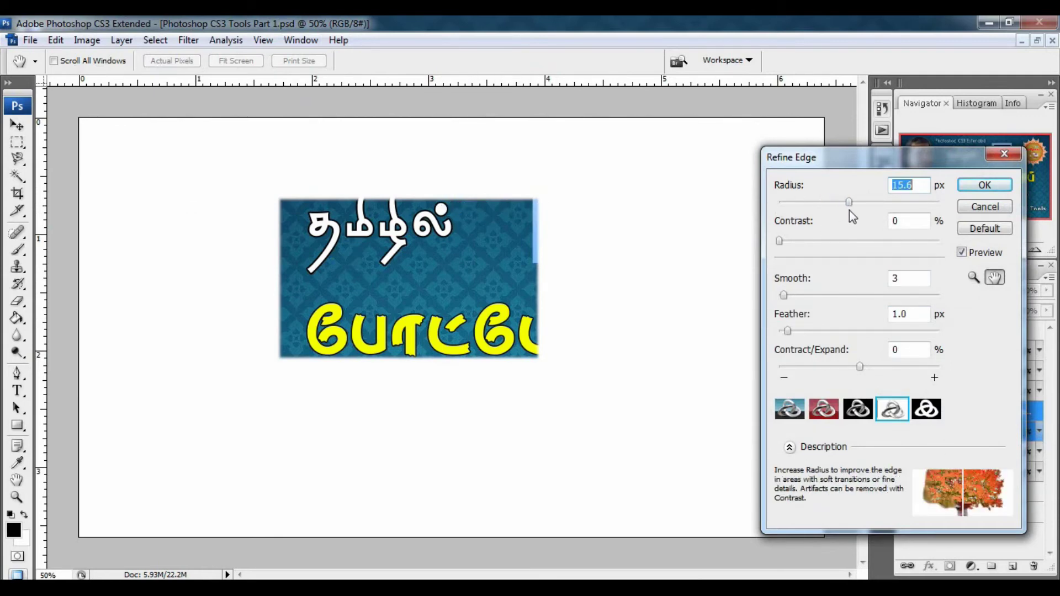
{"action": "left_click_drag", "start_coordinate": [847, 201], "coordinate": [787, 199]}
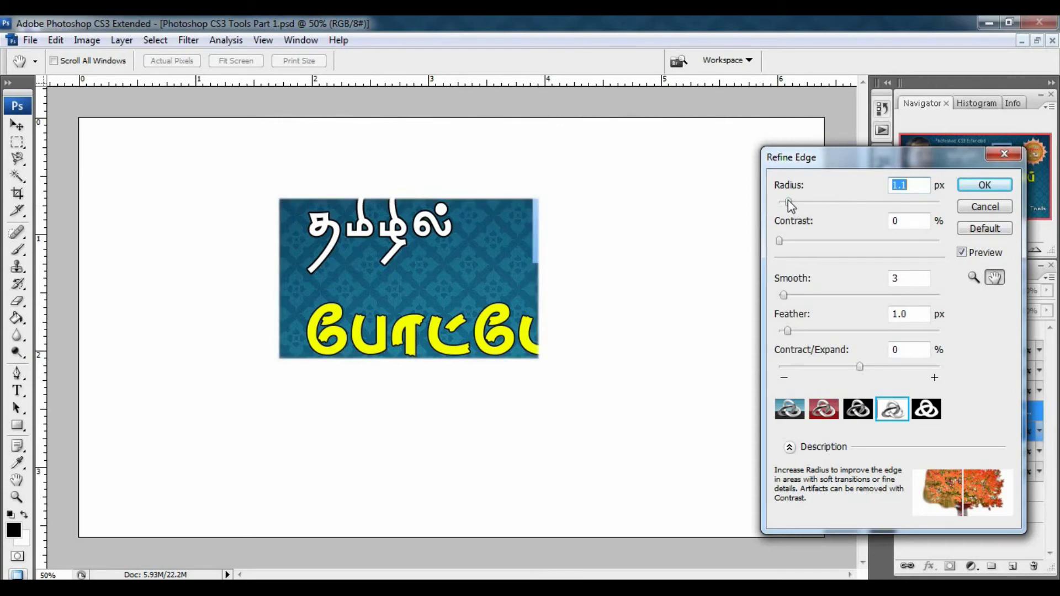
{"action": "left_click_drag", "start_coordinate": [787, 241], "coordinate": [820, 247]}
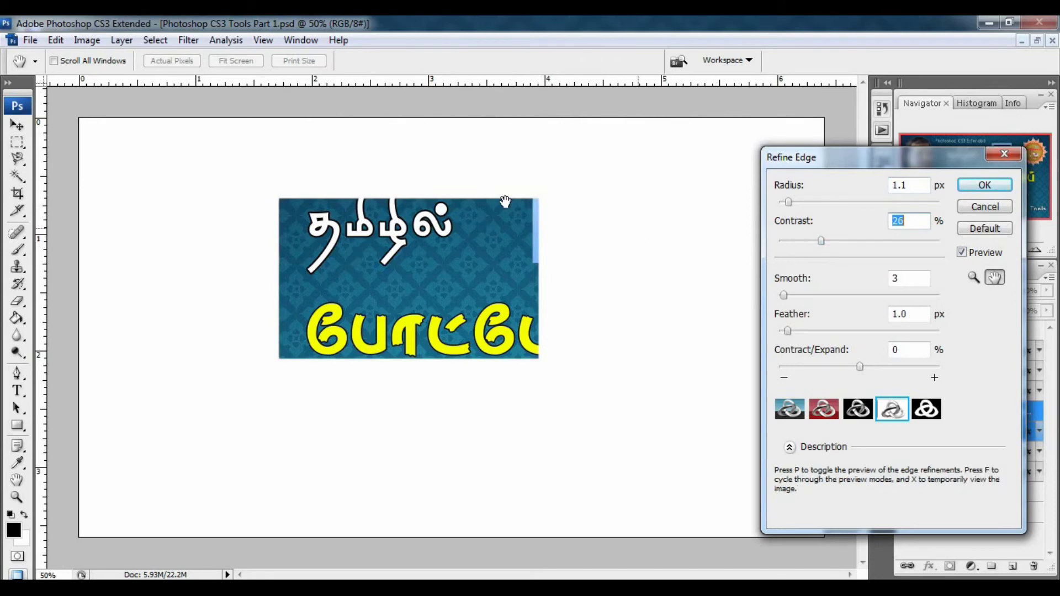
{"action": "left_click_drag", "start_coordinate": [784, 296], "coordinate": [825, 298]}
{"action": "mouse_move", "coordinate": [793, 331]}
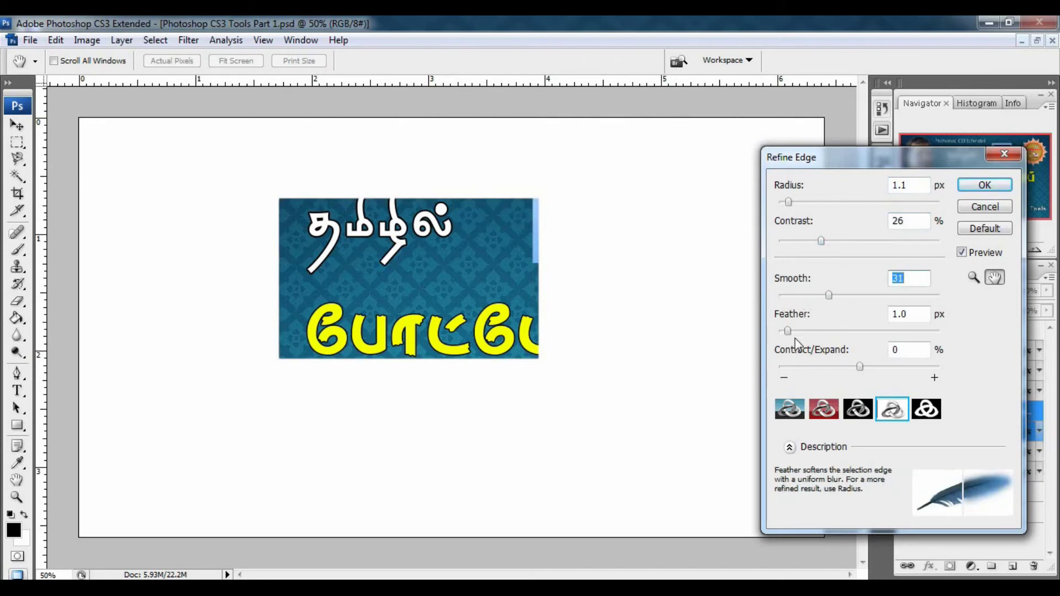
{"action": "left_click", "coordinate": [809, 334]}
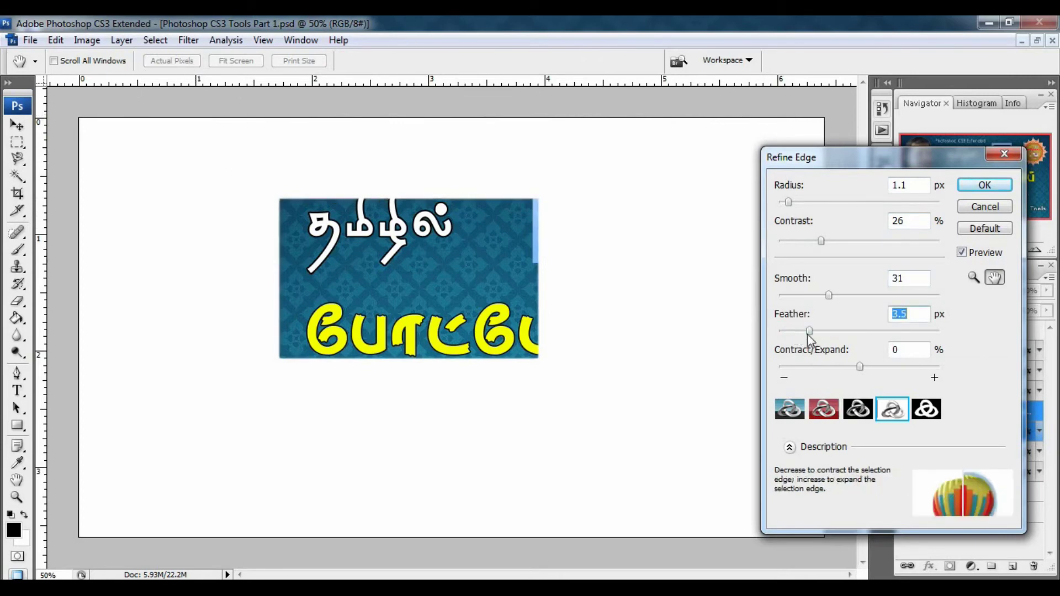
{"action": "left_click_drag", "start_coordinate": [808, 335], "coordinate": [842, 338]}
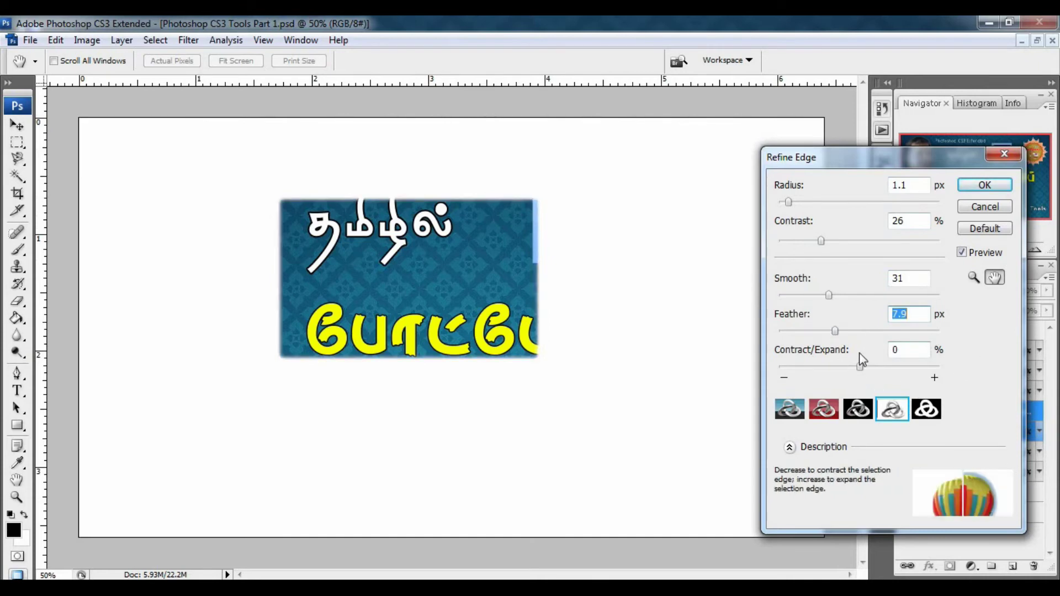
{"action": "left_click", "coordinate": [806, 330]}
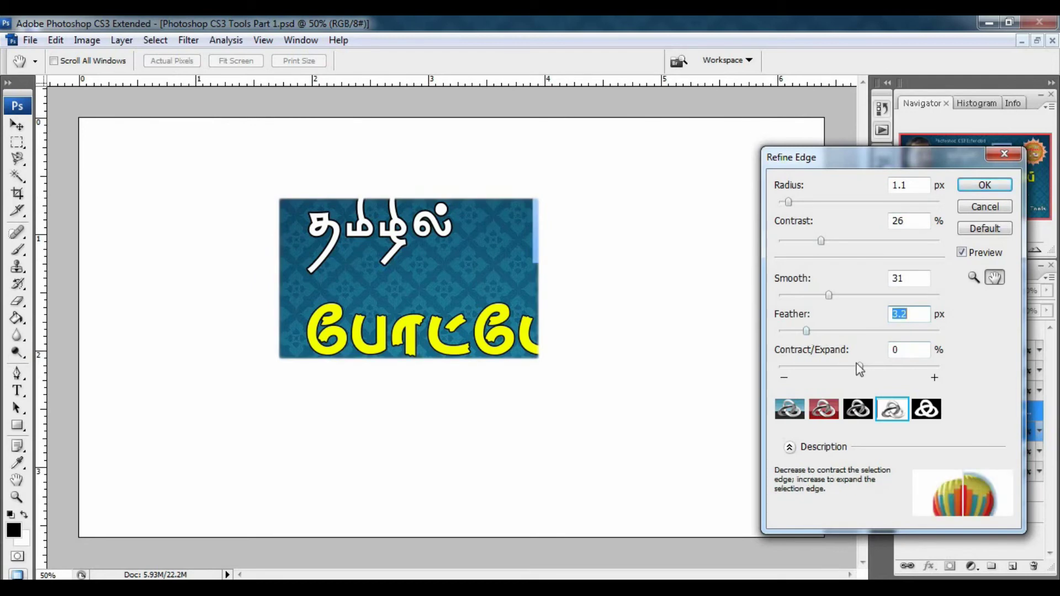
{"action": "left_click_drag", "start_coordinate": [855, 366], "coordinate": [807, 366]}
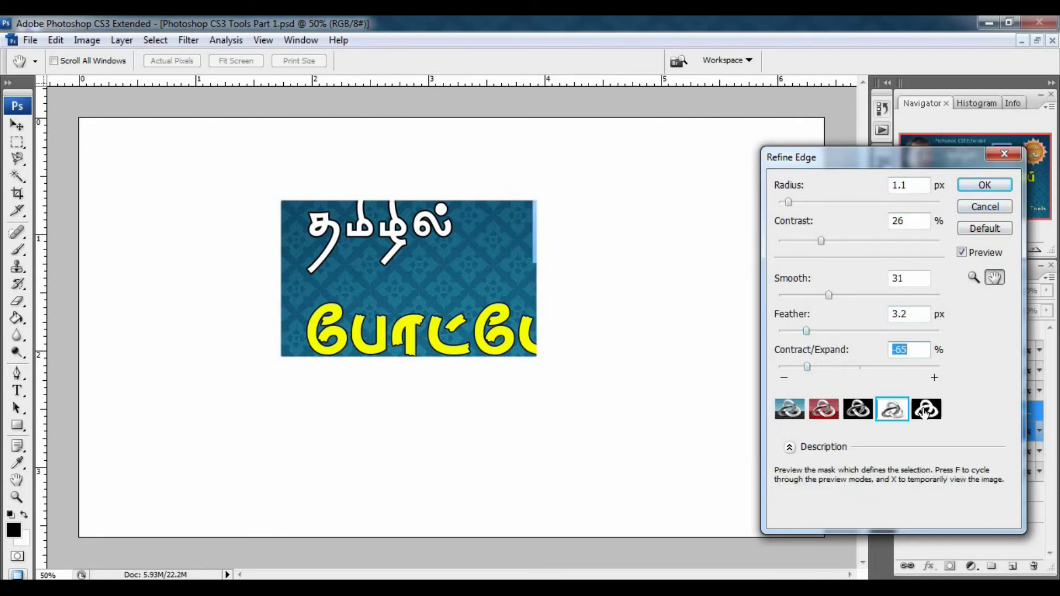
{"action": "left_click", "coordinate": [998, 208]}
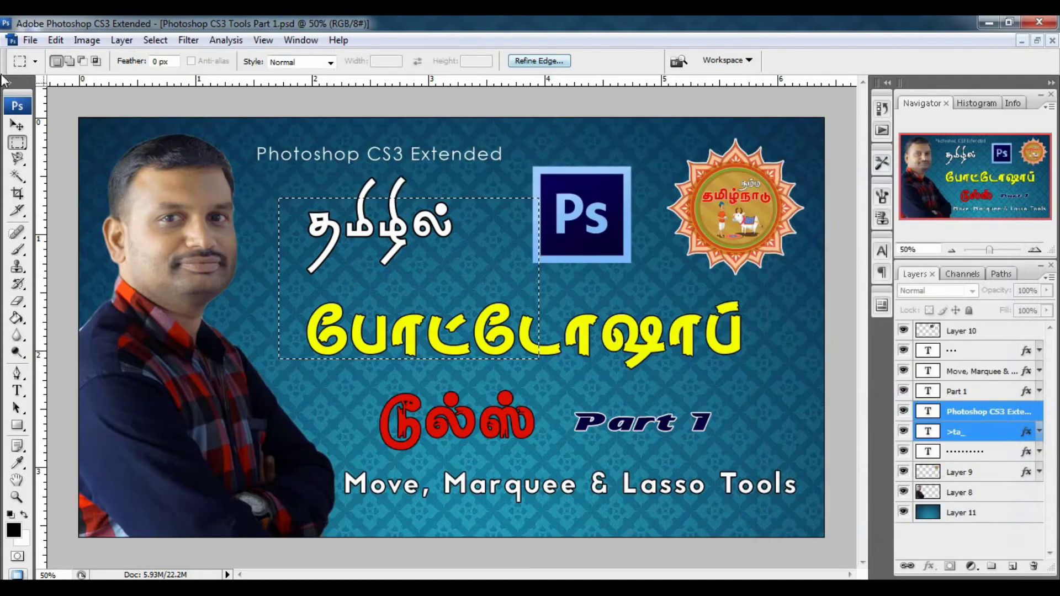
{"action": "mouse_move", "coordinate": [18, 142]}
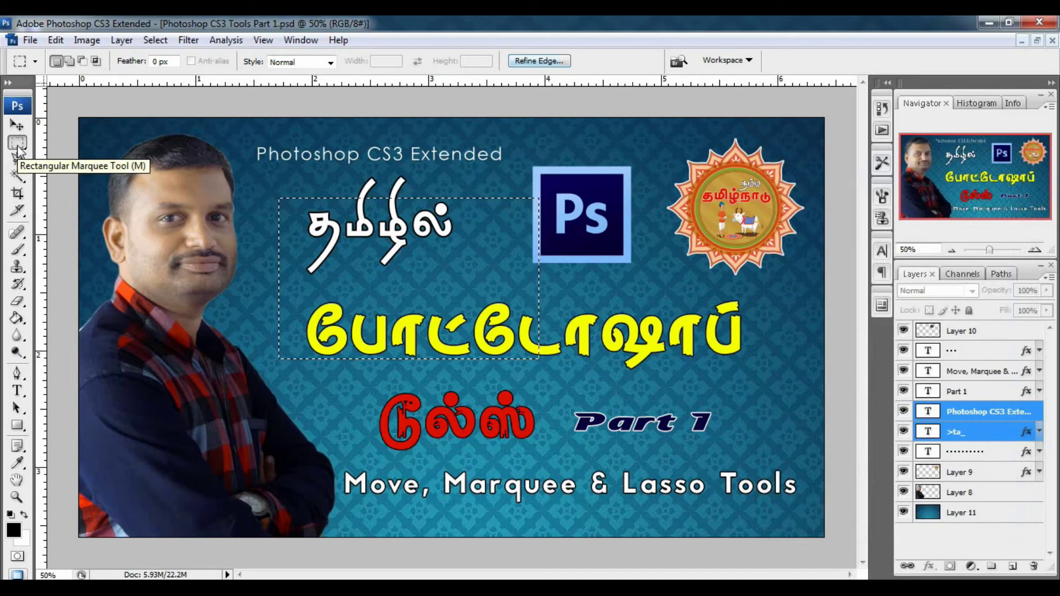
Deselect and toggle between the Rectangular Marquee and Magnetic Lasso tools.
{"action": "left_click", "coordinate": [124, 145]}
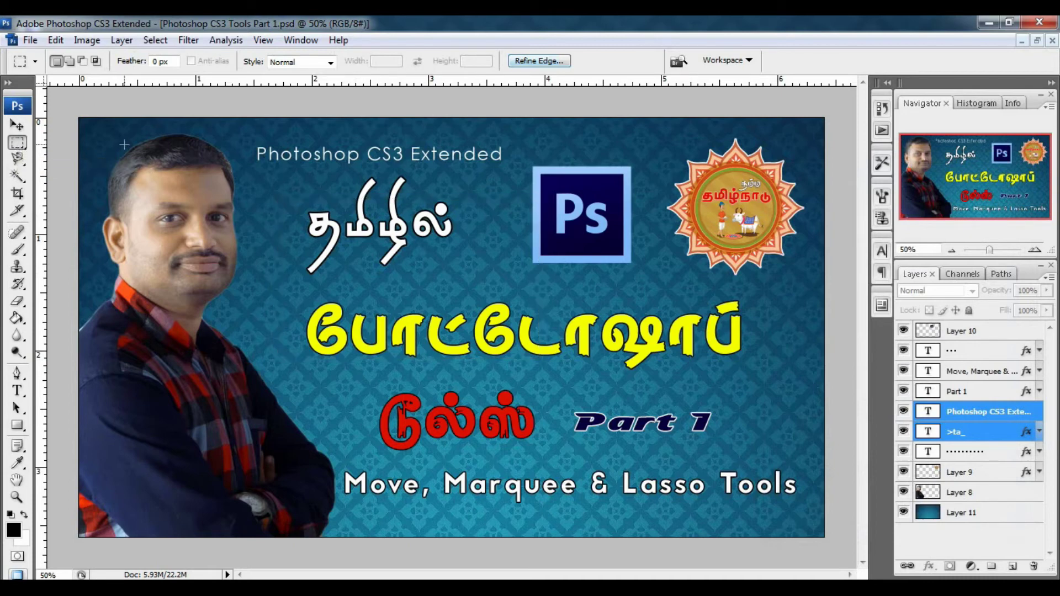
{"action": "left_click", "coordinate": [18, 160]}
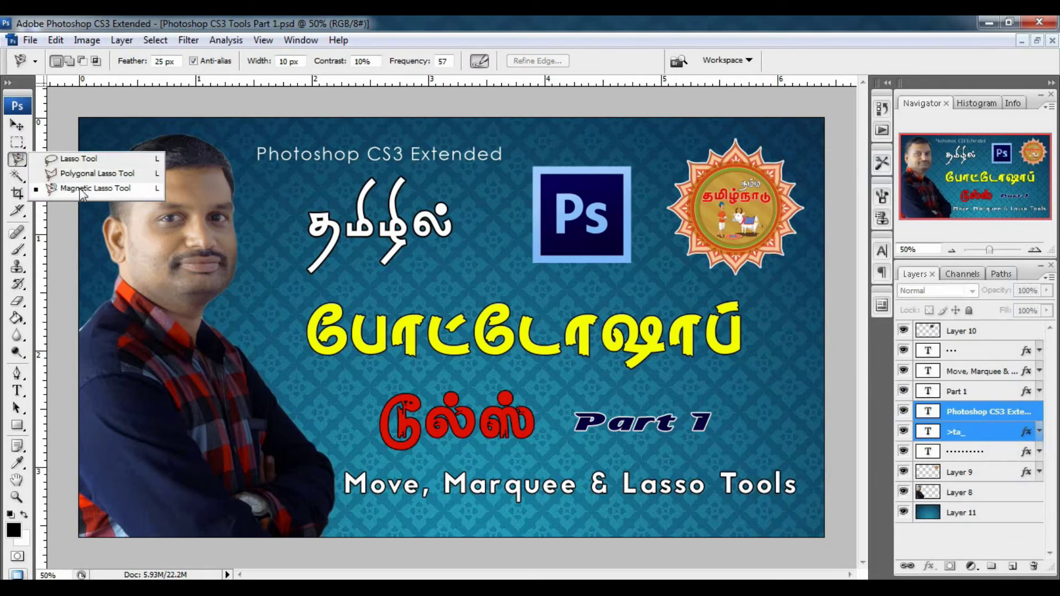
{"action": "left_click", "coordinate": [18, 143]}
{"action": "left_click", "coordinate": [20, 164]}
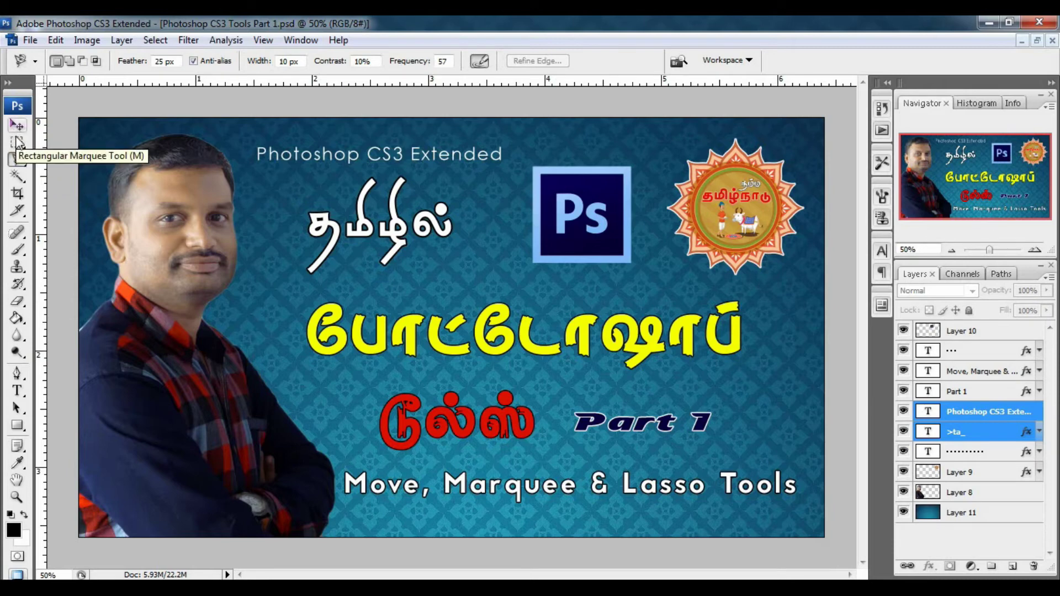
{"action": "left_click", "coordinate": [16, 146]}
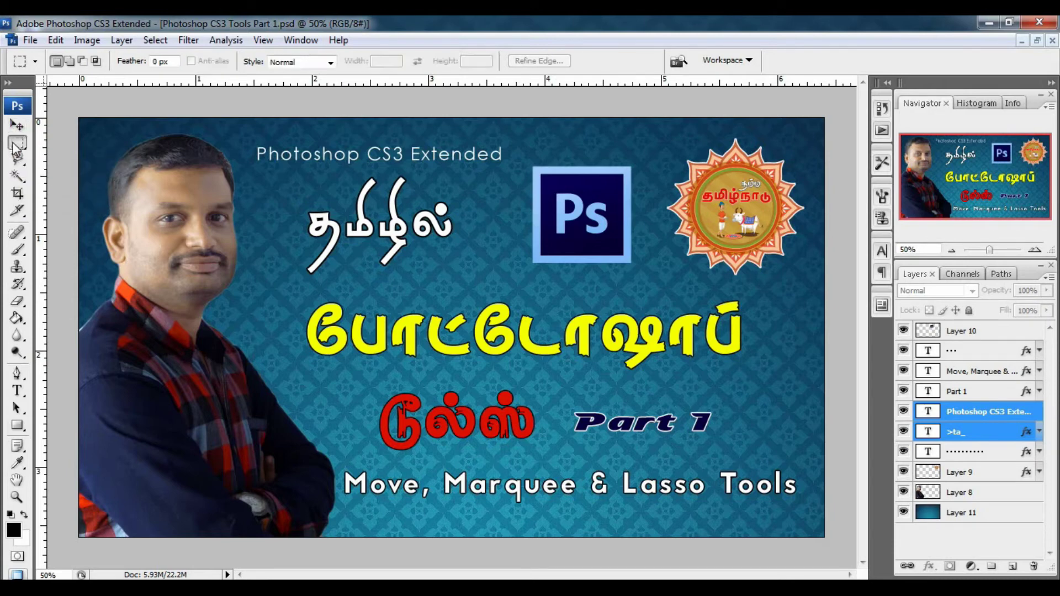
Draw and clear test rectangles over the Tamil words, then show the lasso variants.
{"action": "left_click_drag", "start_coordinate": [268, 181], "coordinate": [491, 286]}
{"action": "left_click_drag", "start_coordinate": [238, 183], "coordinate": [432, 379]}
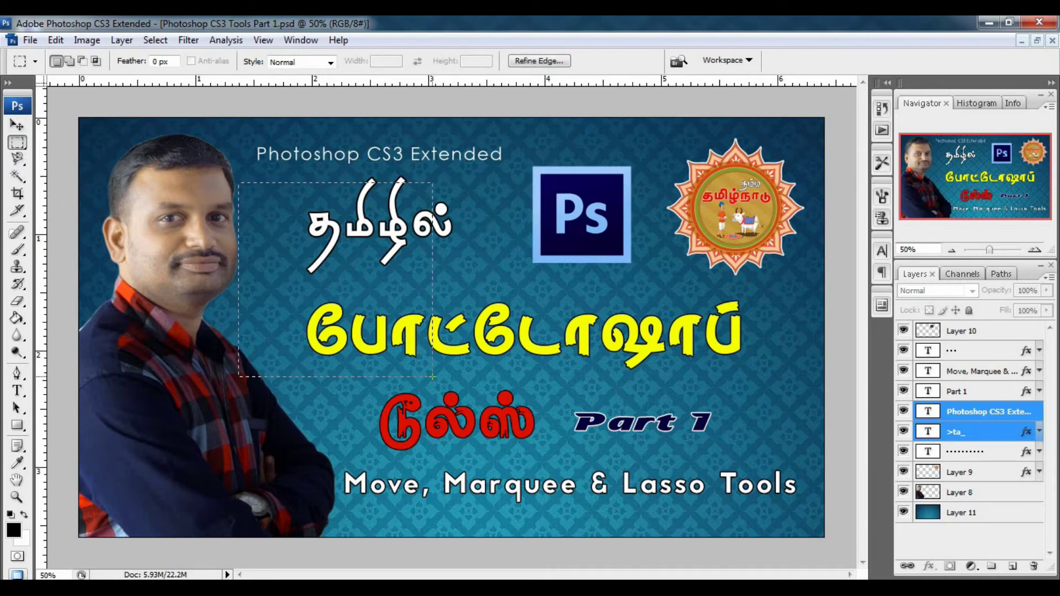
{"action": "left_click", "coordinate": [149, 234]}
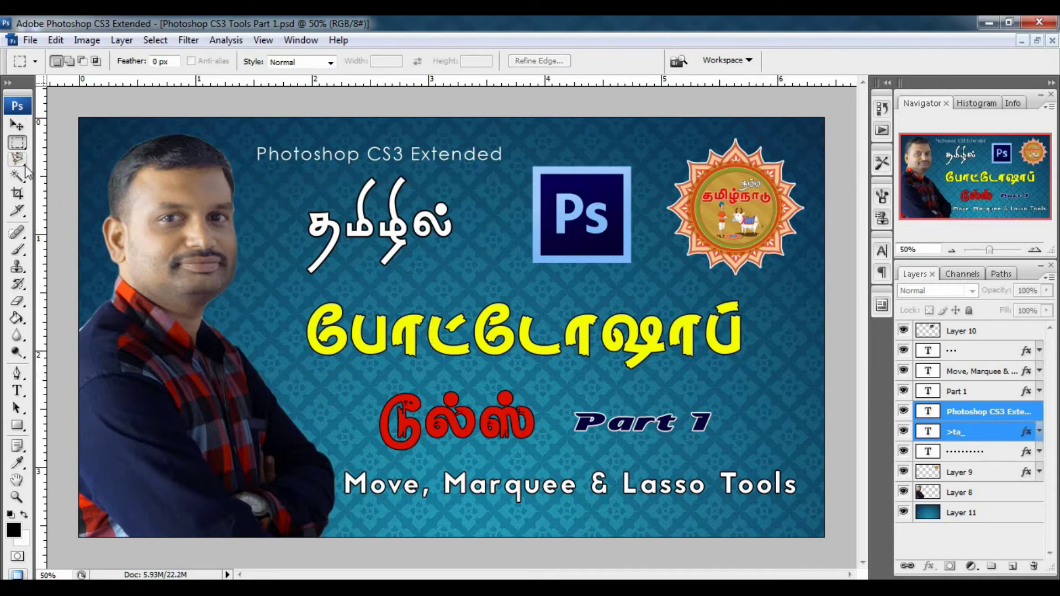
{"action": "left_click_drag", "start_coordinate": [18, 161], "coordinate": [65, 168]}
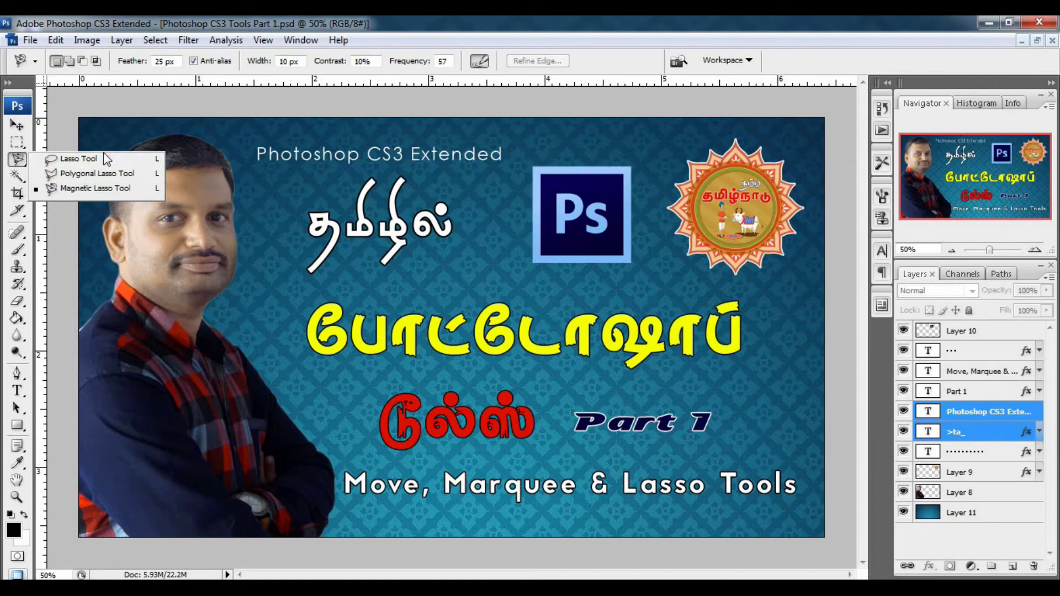
Trace a freehand Lasso selection around the man's head, redrawing it once.
{"action": "left_click", "coordinate": [60, 162]}
{"action": "mouse_move", "coordinate": [147, 133]}
{"action": "left_mouse_down"}
{"action": "mouse_move", "coordinate": [204, 132]}
{"action": "mouse_move", "coordinate": [239, 181]}
{"action": "mouse_move", "coordinate": [241, 268]}
{"action": "left_mouse_up"}
{"action": "left_click_drag", "start_coordinate": [216, 304], "coordinate": [339, 455]}
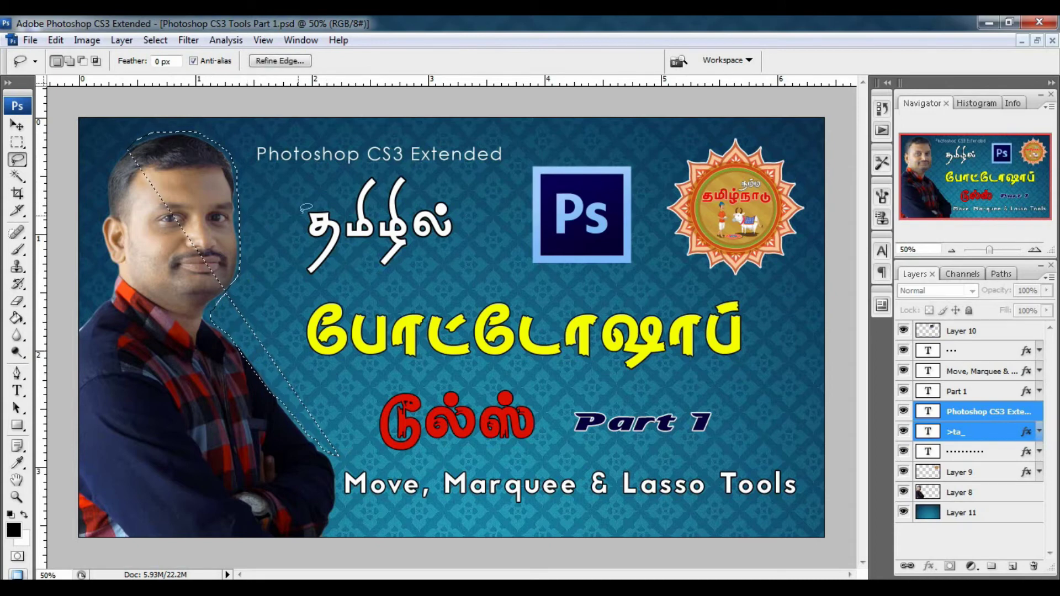
{"action": "left_click", "coordinate": [197, 161]}
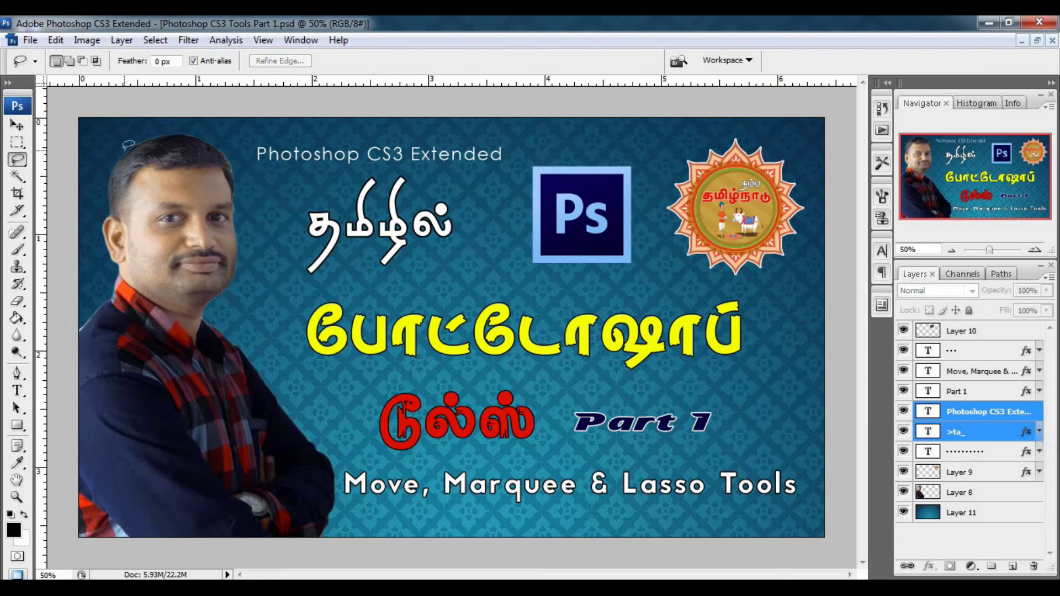
{"action": "mouse_move", "coordinate": [228, 156]}
{"action": "left_mouse_down"}
{"action": "mouse_move", "coordinate": [238, 246]}
{"action": "mouse_move", "coordinate": [219, 297]}
{"action": "left_mouse_up"}
{"action": "mouse_move", "coordinate": [242, 343]}
{"action": "left_mouse_down"}
{"action": "mouse_move", "coordinate": [276, 354]}
{"action": "mouse_move", "coordinate": [299, 83]}
{"action": "mouse_move", "coordinate": [199, 83]}
{"action": "mouse_move", "coordinate": [94, 125]}
{"action": "left_mouse_up"}
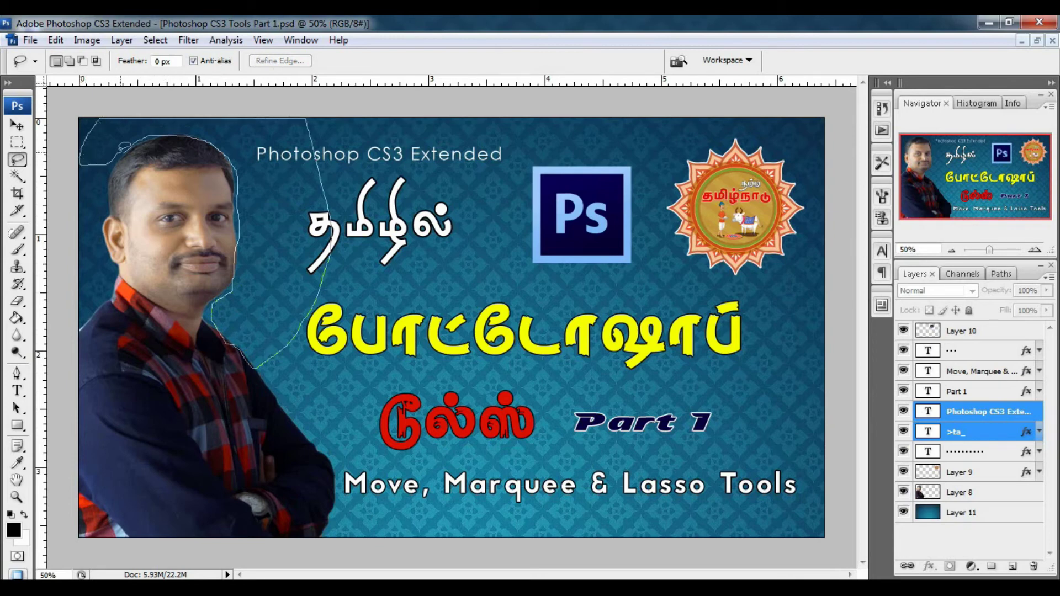
{"action": "left_click_drag", "start_coordinate": [129, 146], "coordinate": [130, 147]}
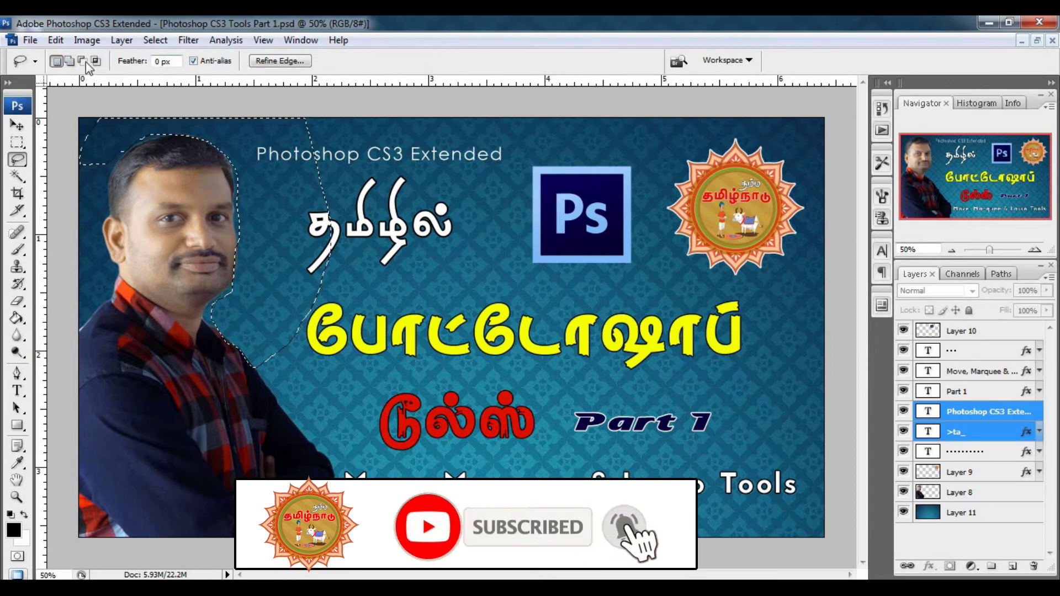
Briefly pick Magic Wand, return to Lasso, deselect, and show the lasso variants.
{"action": "left_click", "coordinate": [17, 177]}
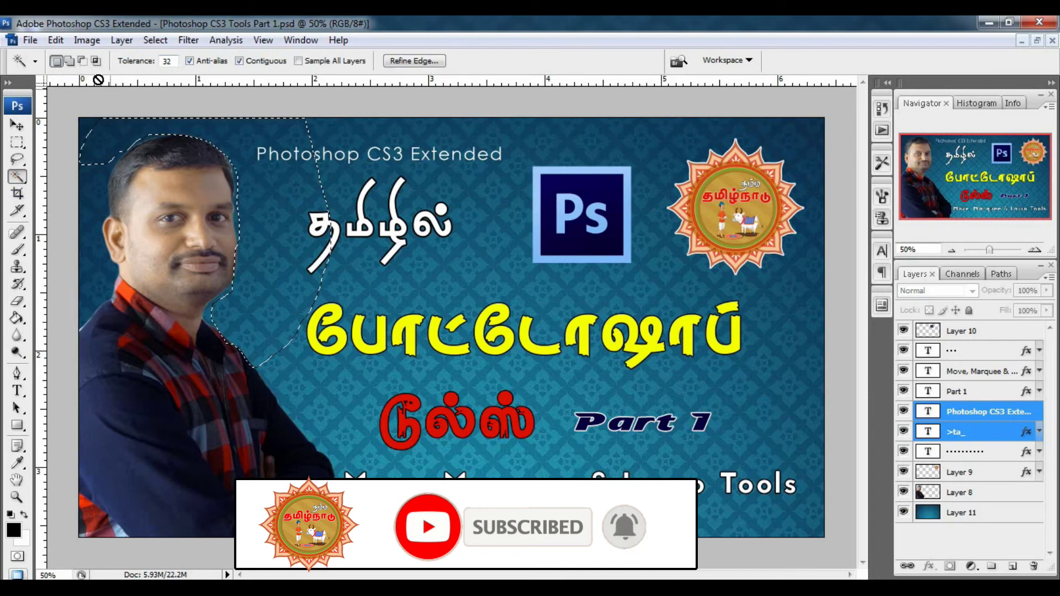
{"action": "left_click", "coordinate": [17, 161]}
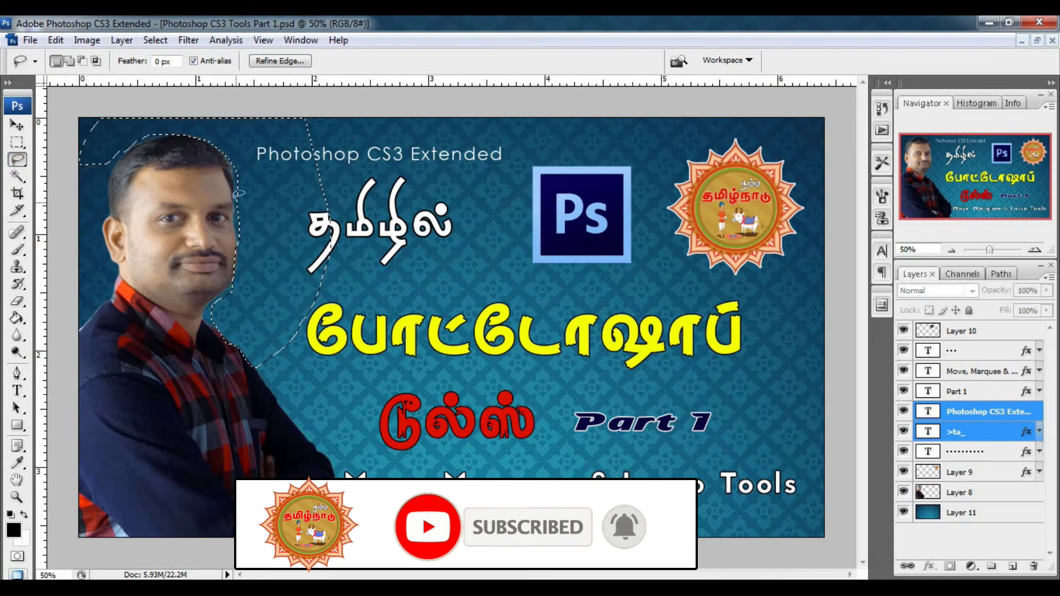
{"action": "left_click", "coordinate": [251, 271]}
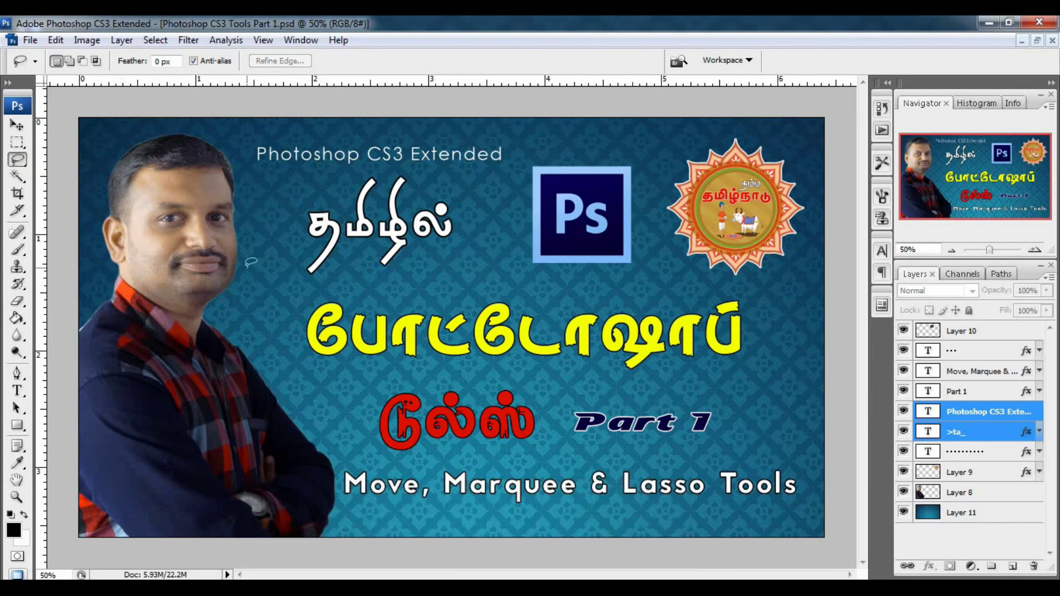
{"action": "right_click", "coordinate": [18, 159]}
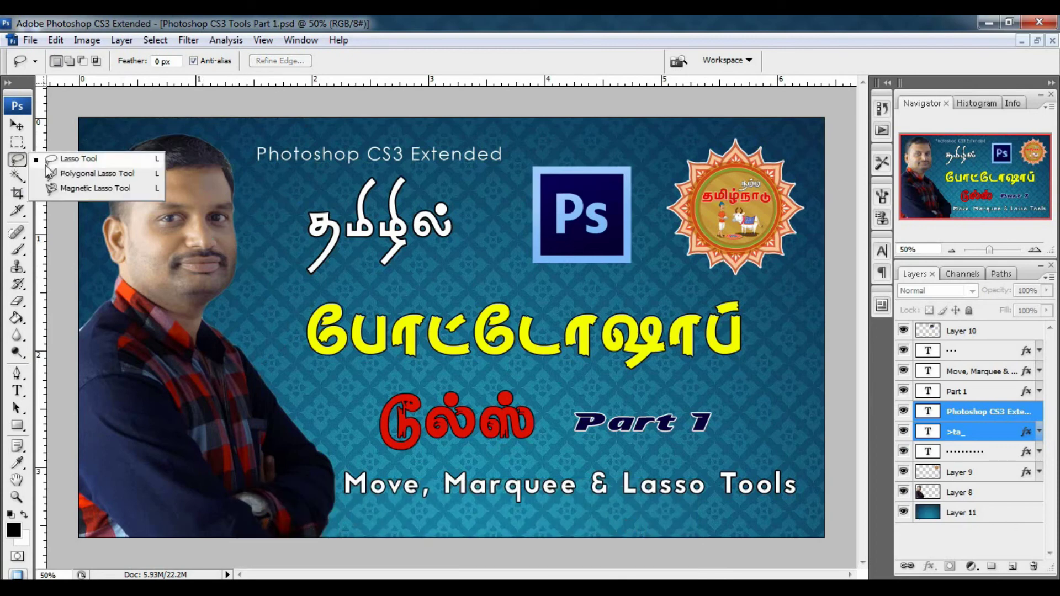
With the Polygonal Lasso, outline the Ps logo area with six straight-edged corner points.
{"action": "left_click", "coordinate": [88, 174]}
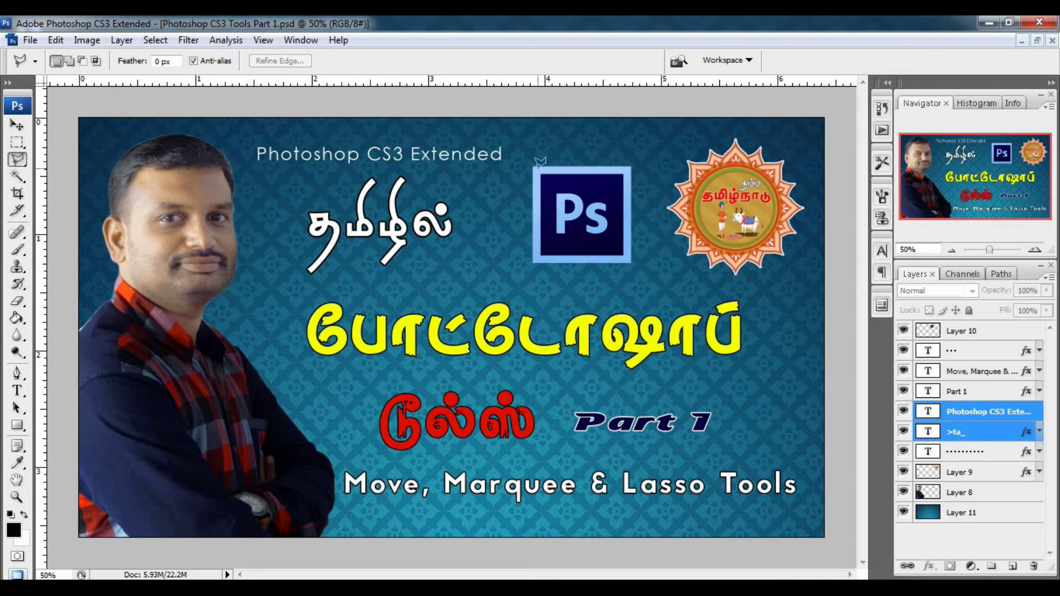
{"action": "right_click", "coordinate": [13, 165]}
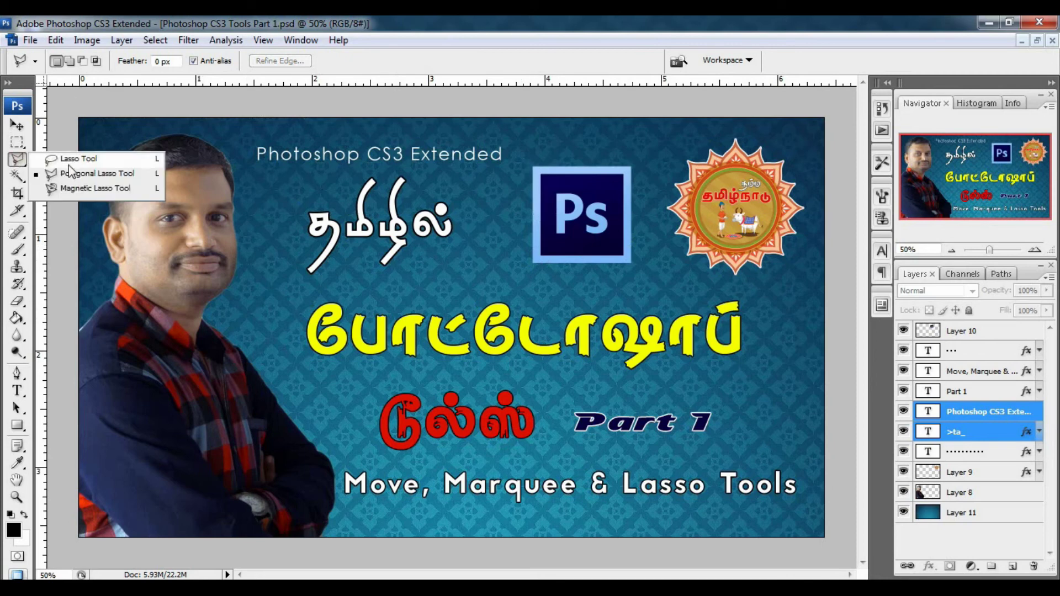
{"action": "left_click", "coordinate": [83, 176]}
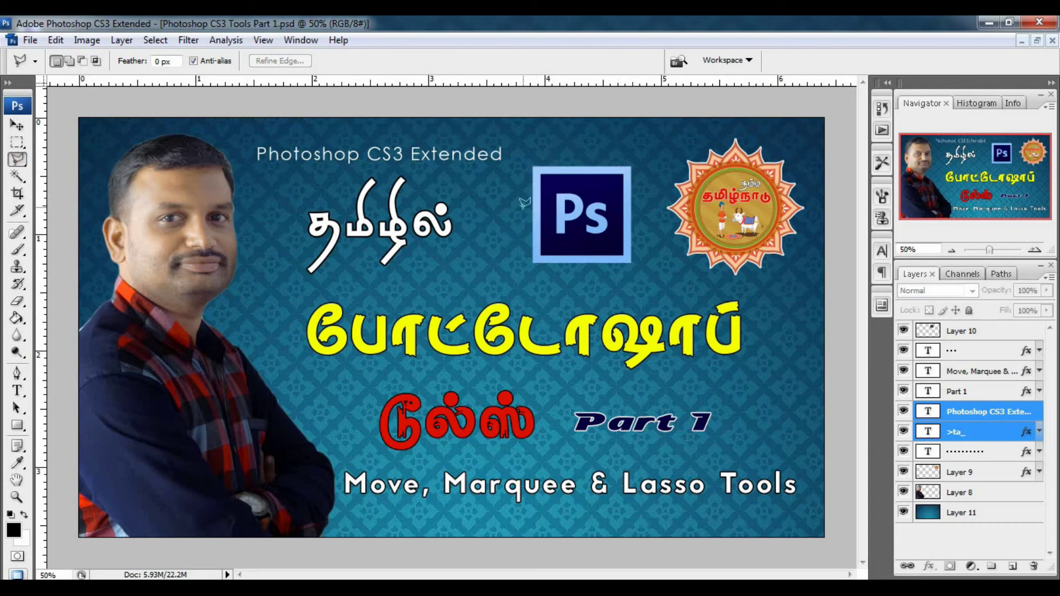
{"action": "left_click", "coordinate": [534, 166]}
{"action": "left_click", "coordinate": [631, 262]}
{"action": "left_click", "coordinate": [706, 297]}
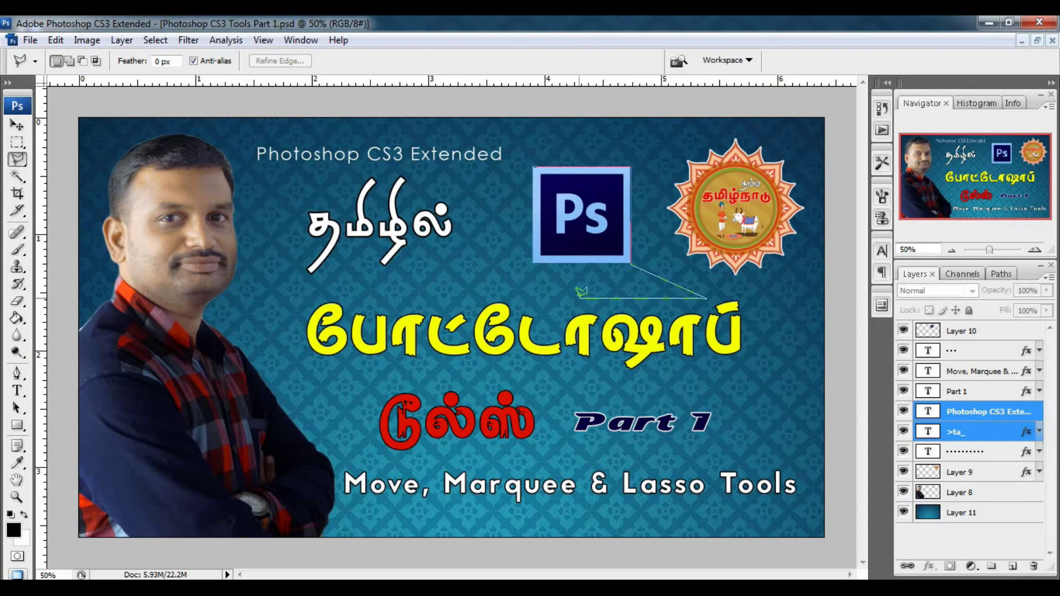
{"action": "left_click", "coordinate": [577, 298]}
{"action": "left_click", "coordinate": [533, 263]}
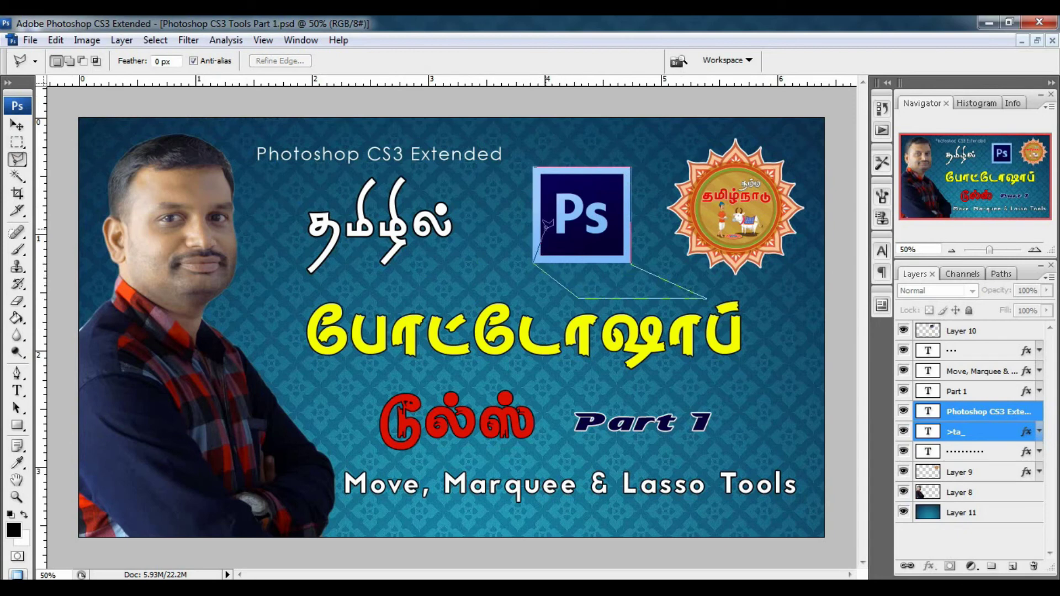
{"action": "left_click", "coordinate": [533, 166]}
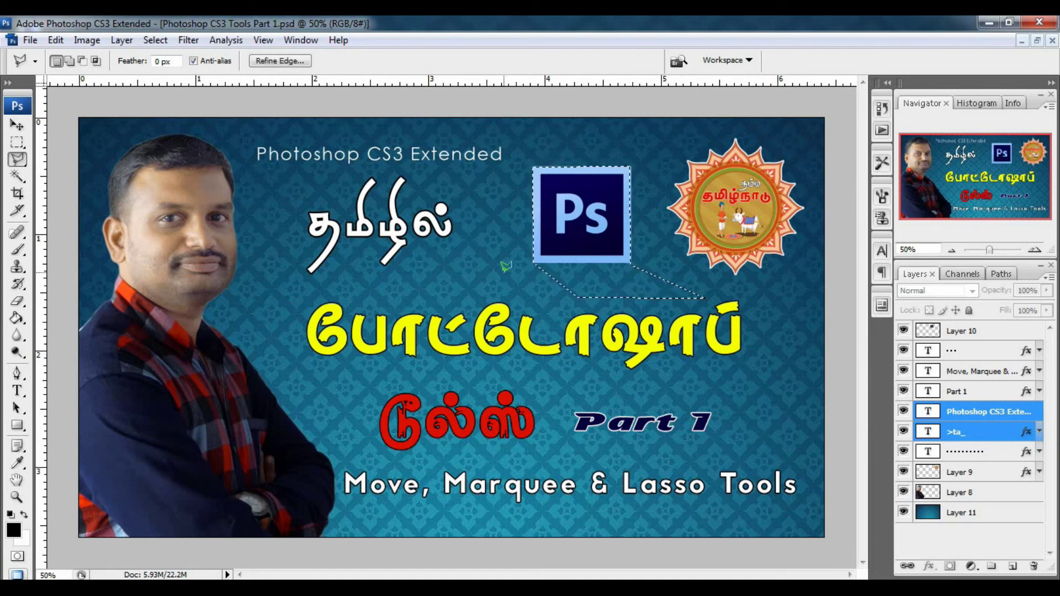
Deselect the Ps logo selection and reopen the lasso variants.
{"action": "right_click", "coordinate": [13, 161]}
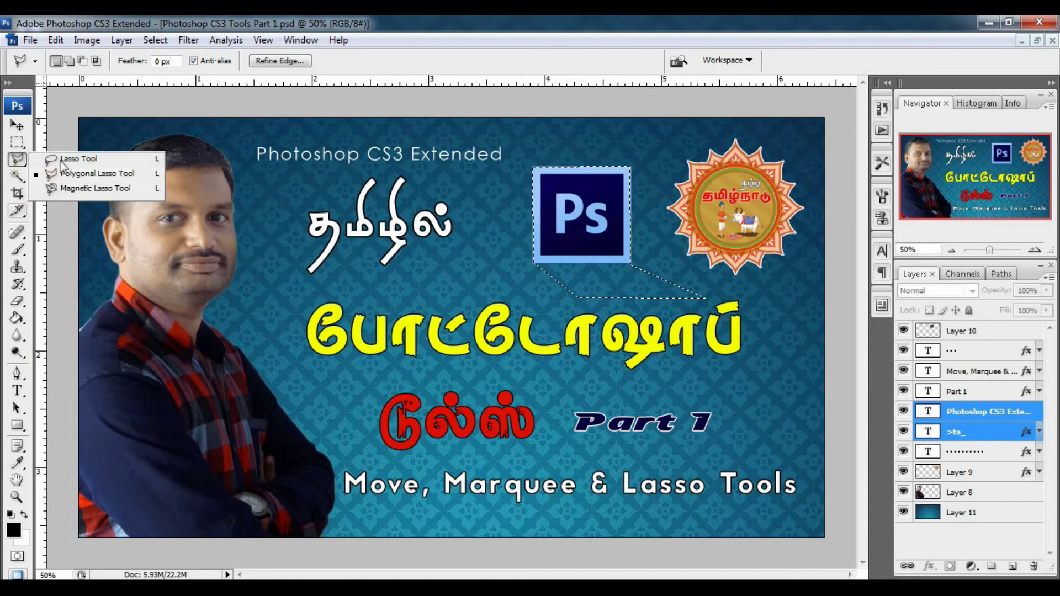
{"action": "left_click", "coordinate": [108, 176]}
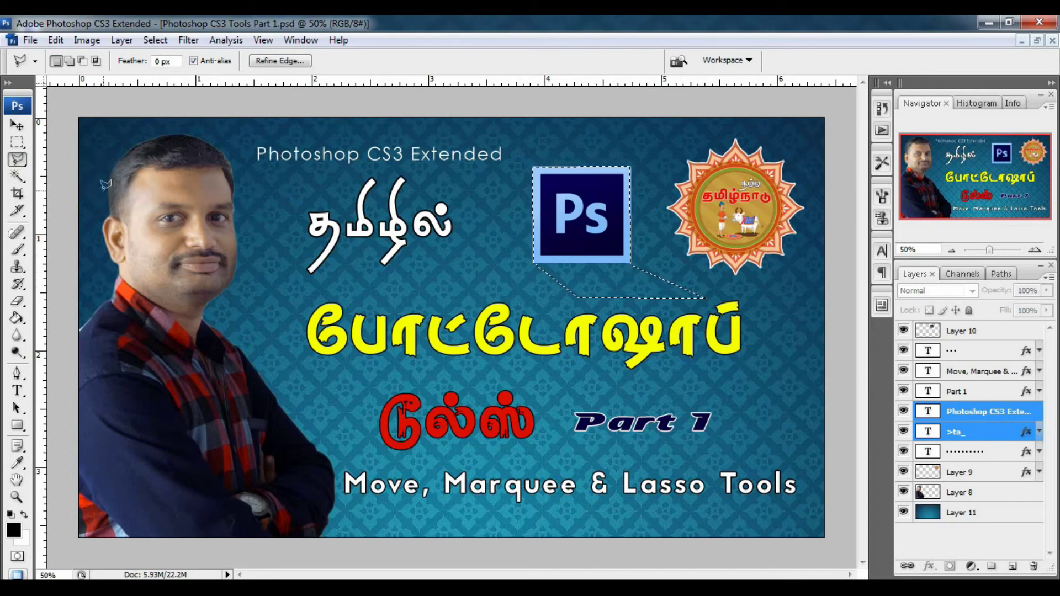
{"action": "left_click", "coordinate": [318, 285]}
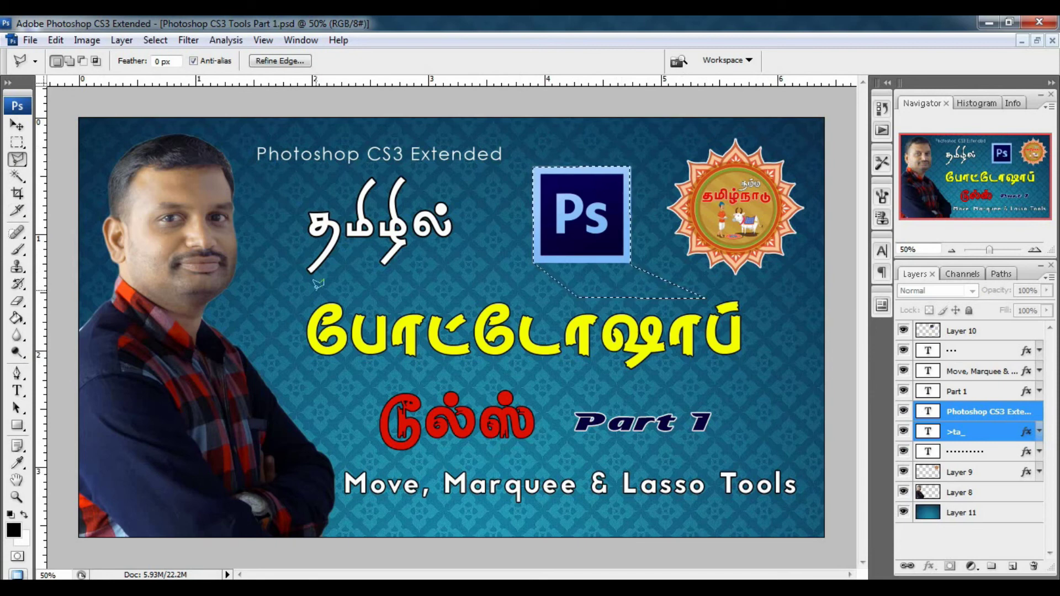
{"action": "left_click", "coordinate": [318, 285]}
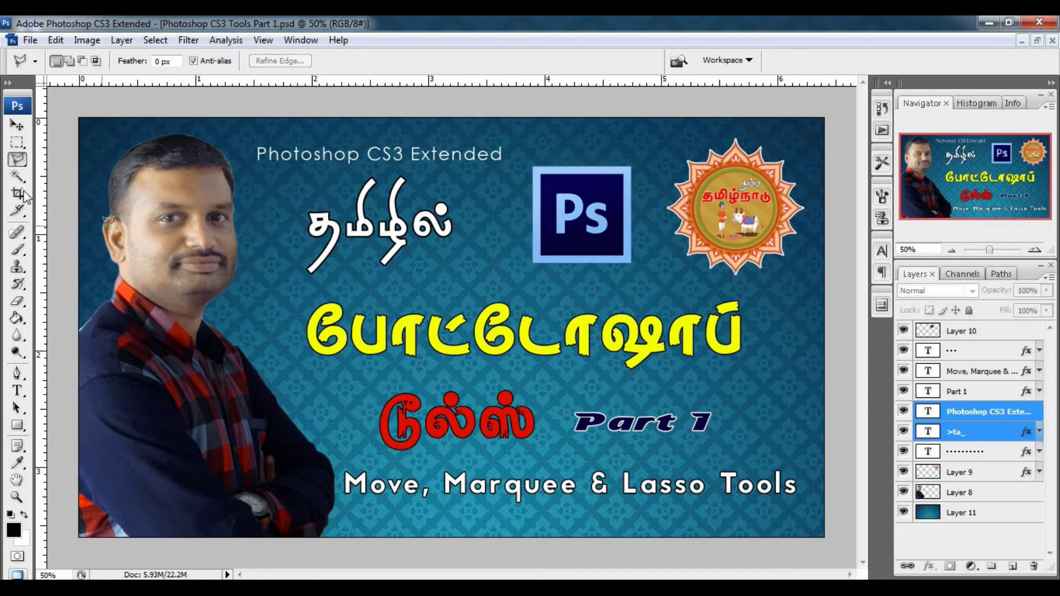
{"action": "right_click", "coordinate": [18, 160]}
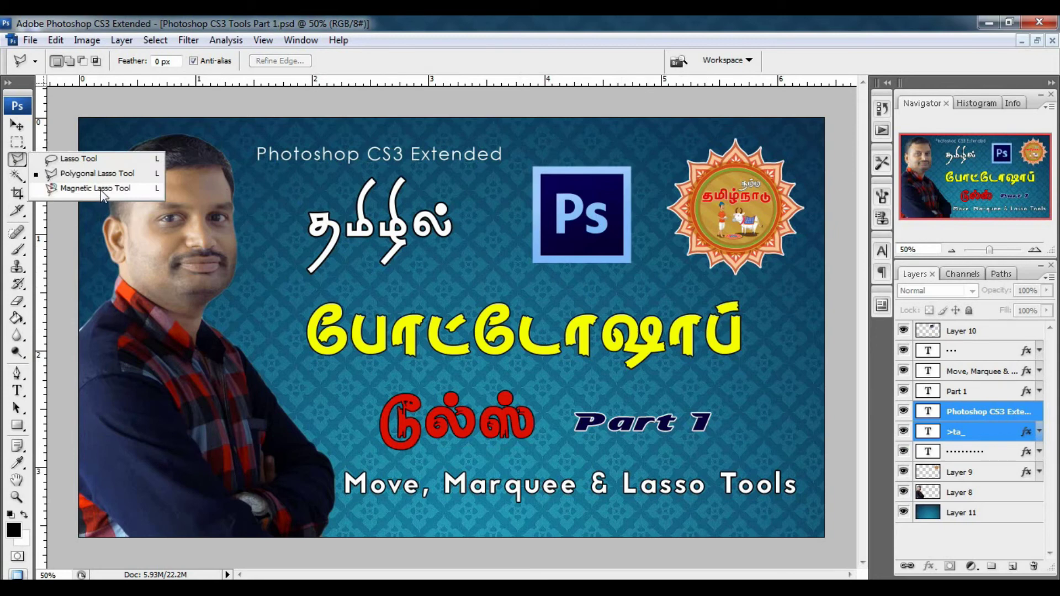
With Magnetic Lasso on Layer 8, close a selection around the man, then activate Layer 11.
{"action": "left_click", "coordinate": [95, 188]}
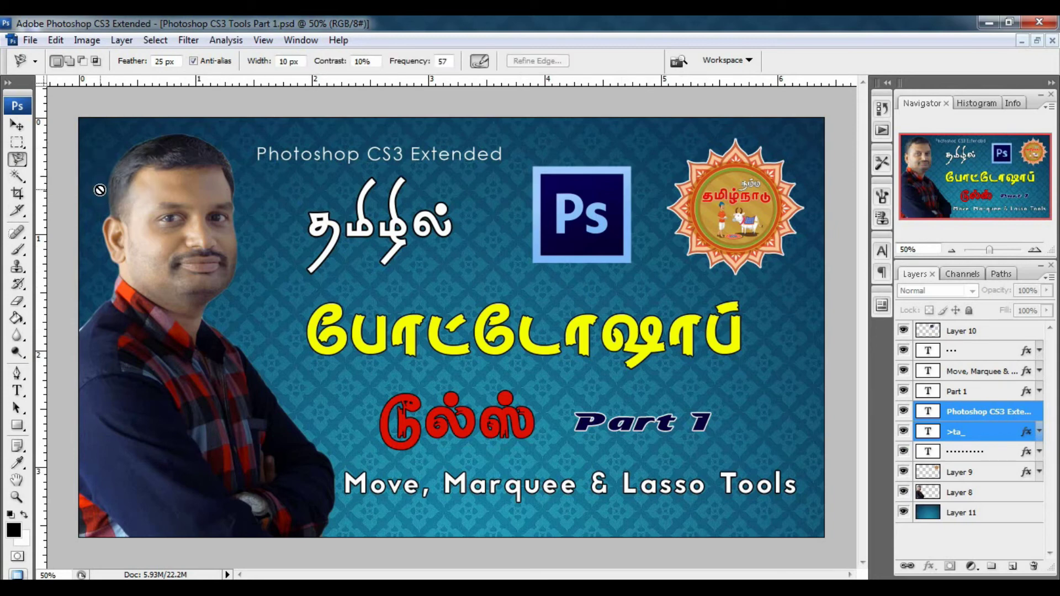
{"action": "left_click", "coordinate": [951, 494]}
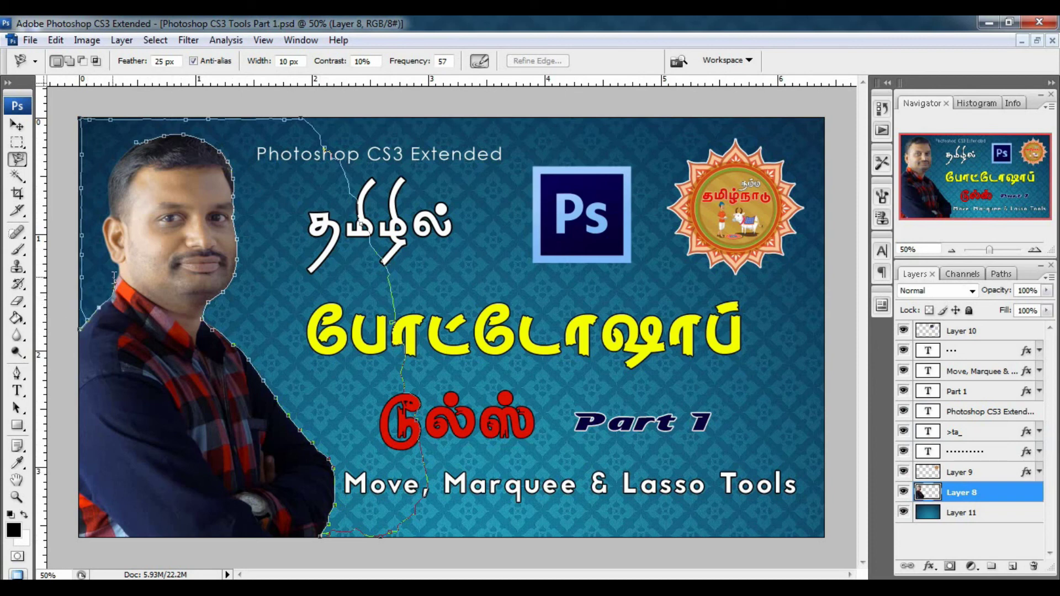
{"action": "left_click", "coordinate": [136, 137]}
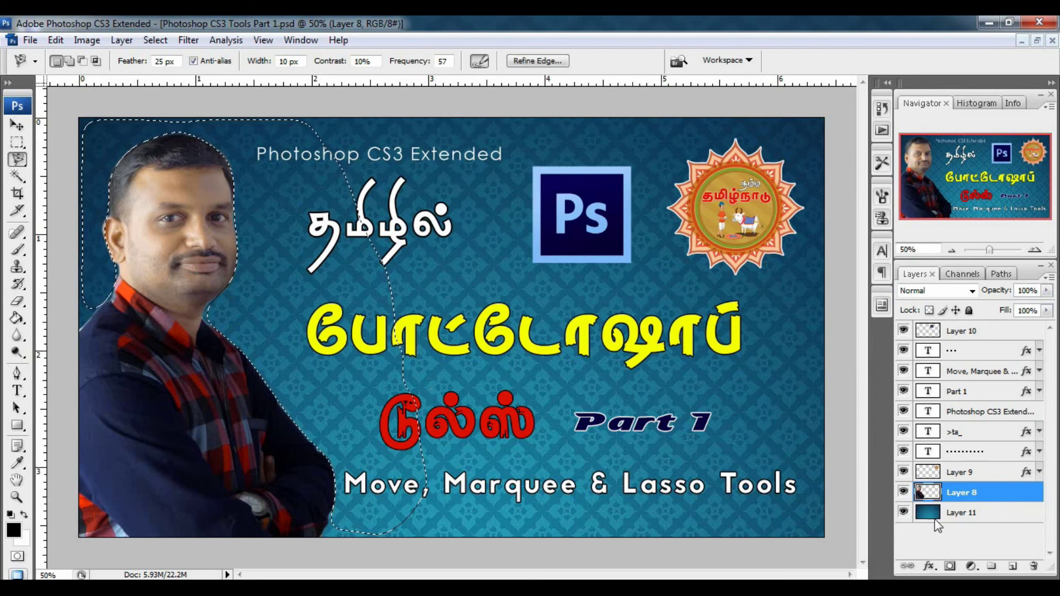
{"action": "left_click", "coordinate": [951, 515]}
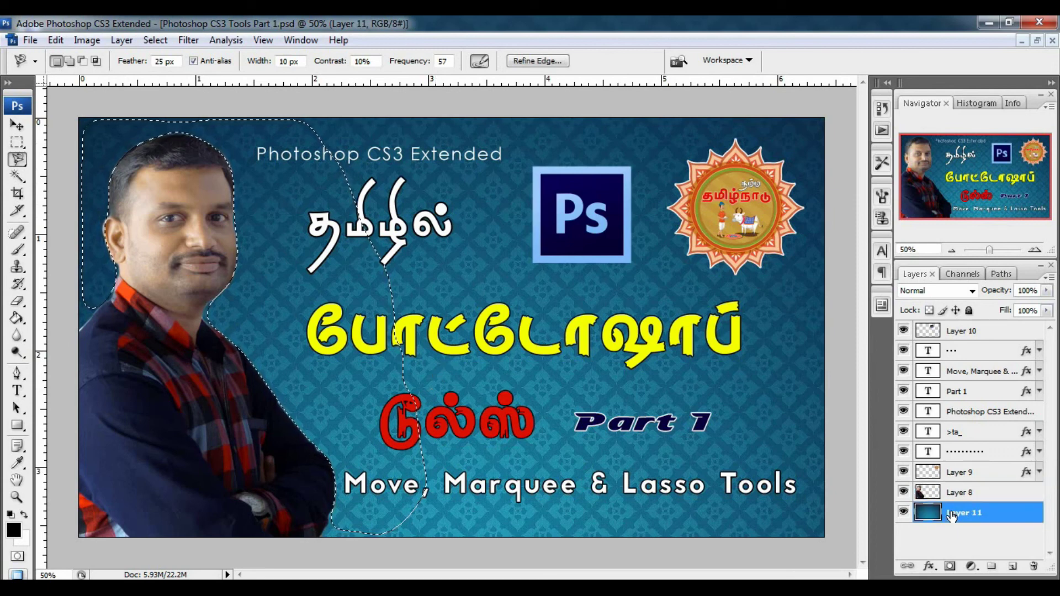
Delete the background inside the man's selection on Layer 11, undo it, and deselect with Ctrl+D.
{"action": "key", "text": "Delete"}
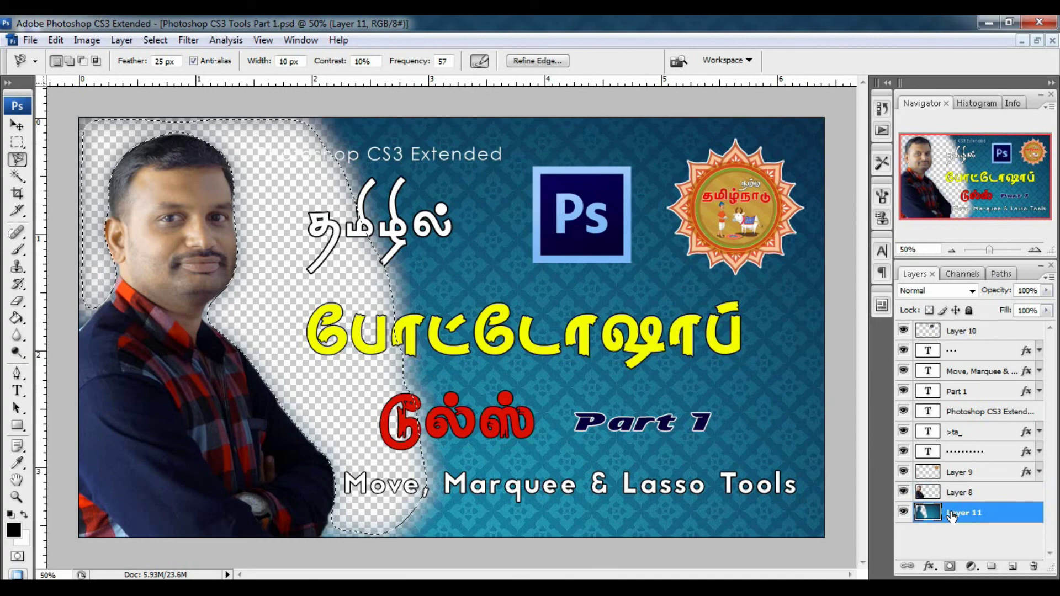
{"action": "key", "text": "ctrl+z"}
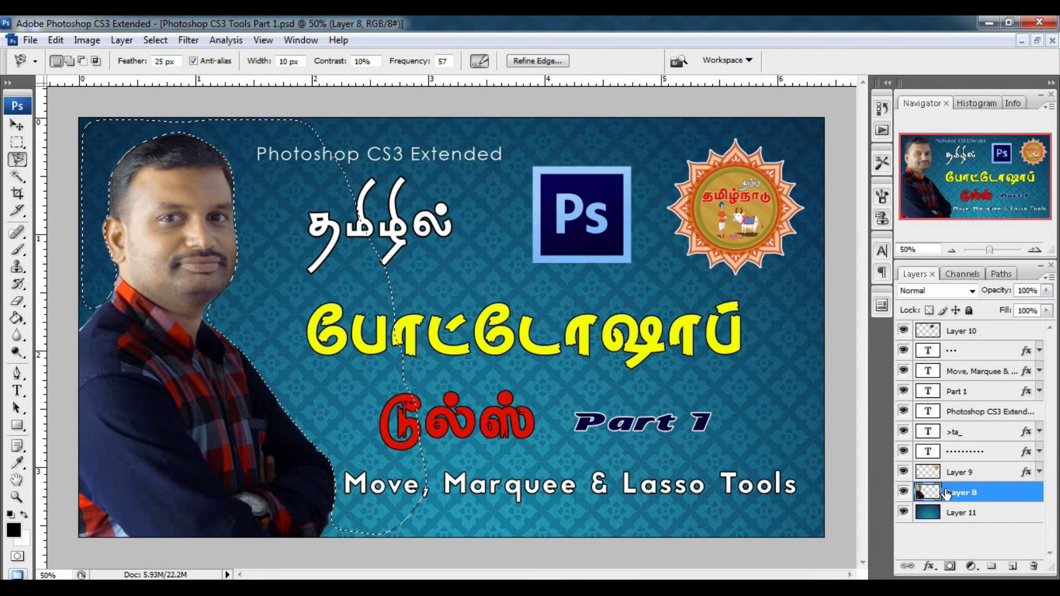
{"action": "right_click", "coordinate": [17, 159]}
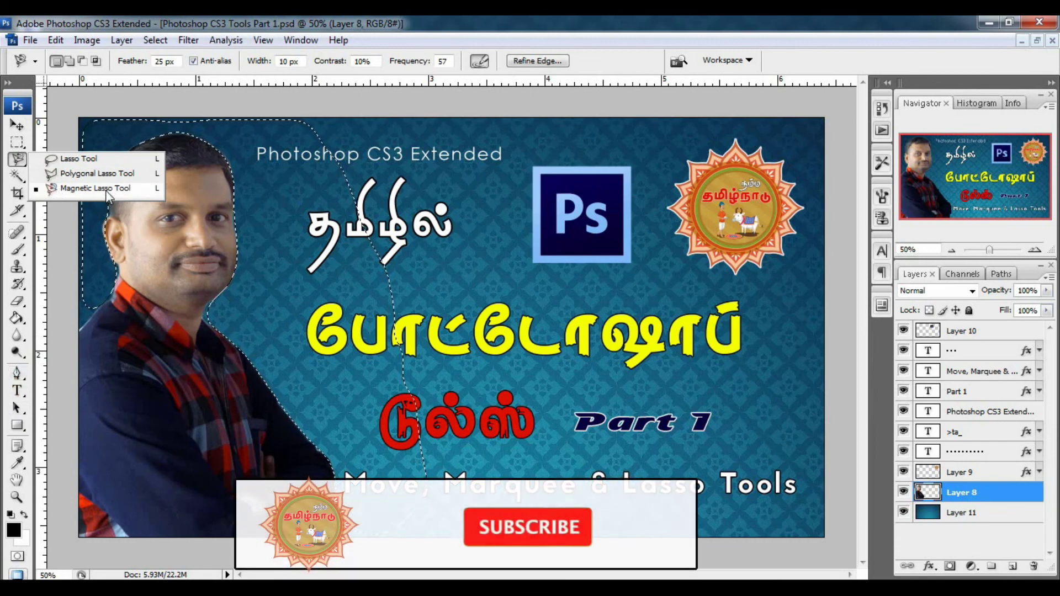
{"action": "left_click", "coordinate": [816, 15]}
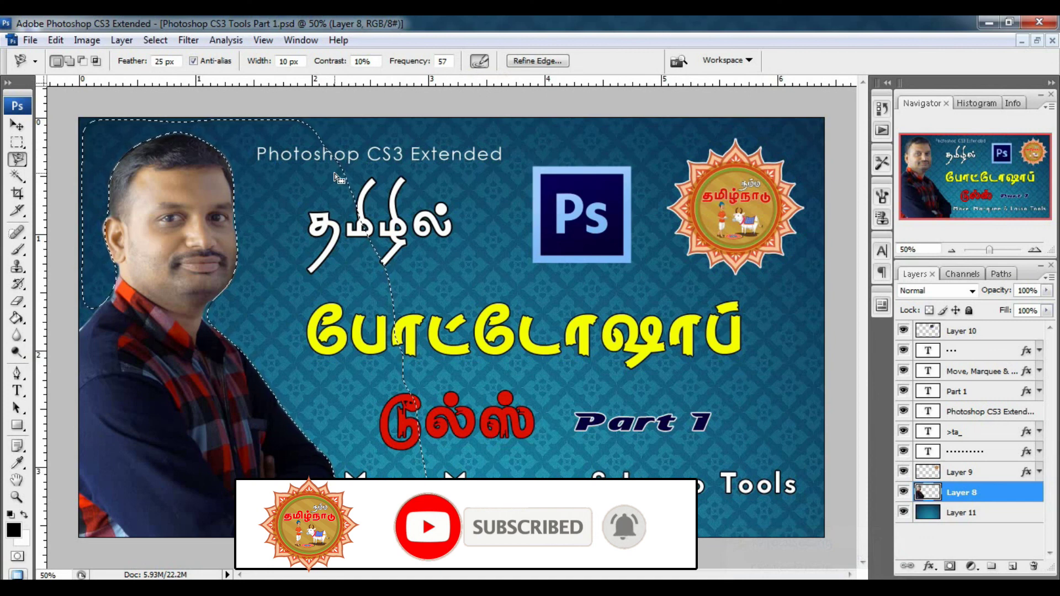
{"action": "key", "text": "ctrl+d"}
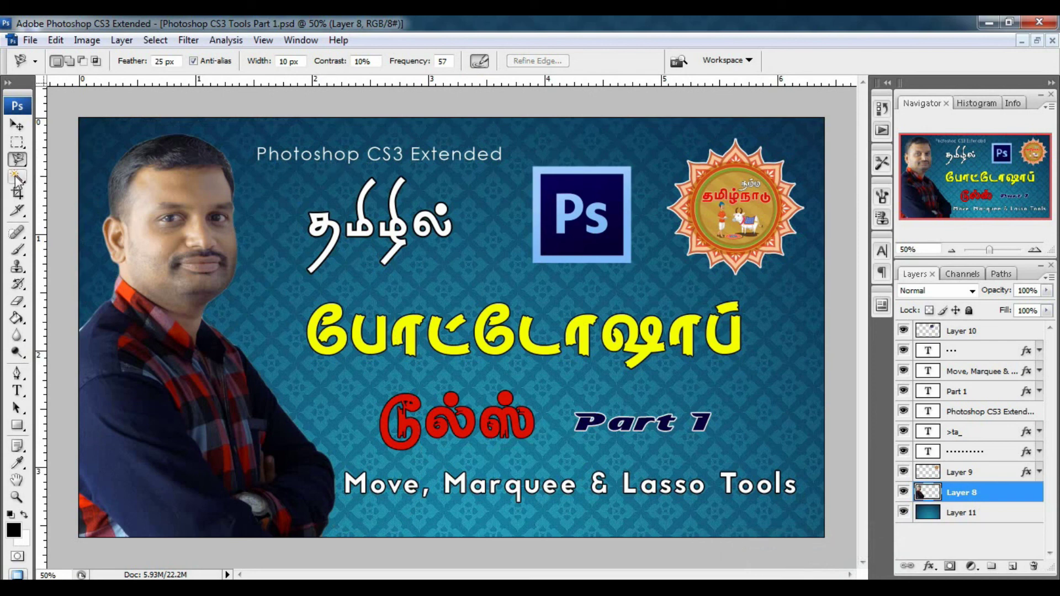
{"action": "left_click", "coordinate": [18, 143]}
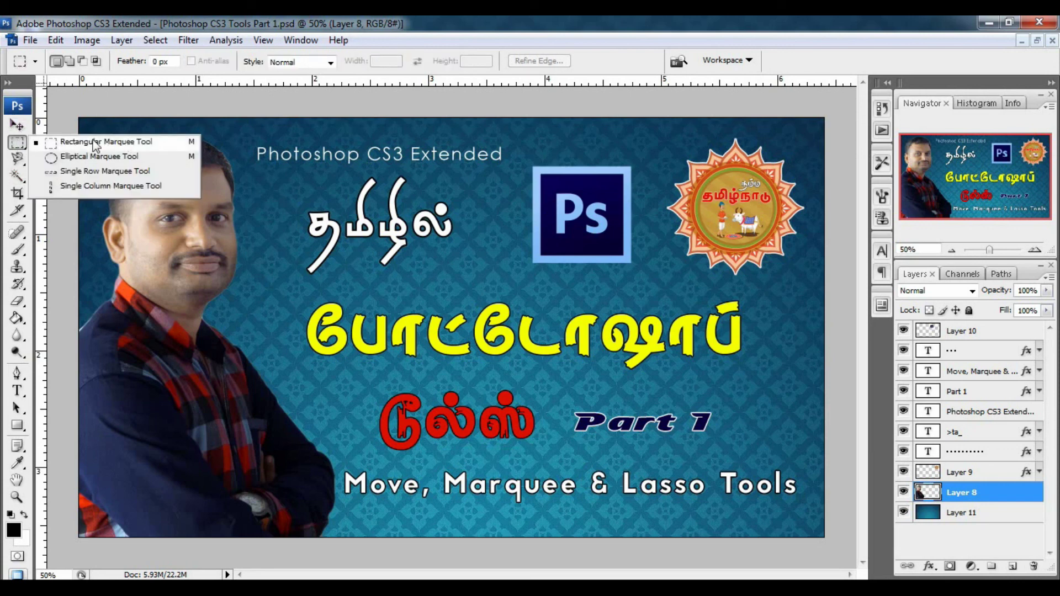
Show the lasso variants, then switch to the Move Tool.
{"action": "left_click", "coordinate": [17, 159]}
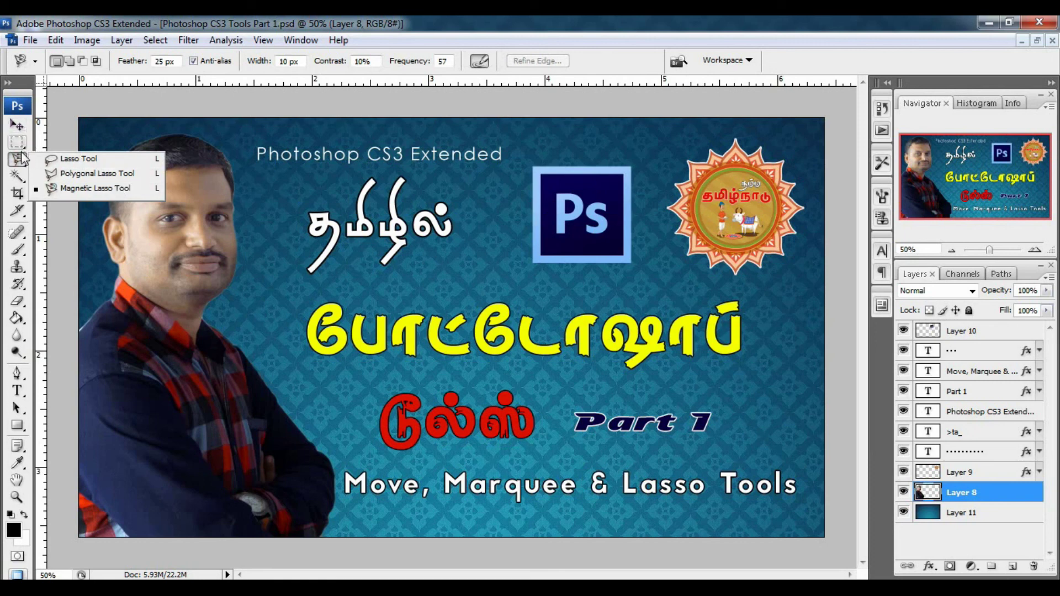
{"action": "left_click", "coordinate": [16, 126]}
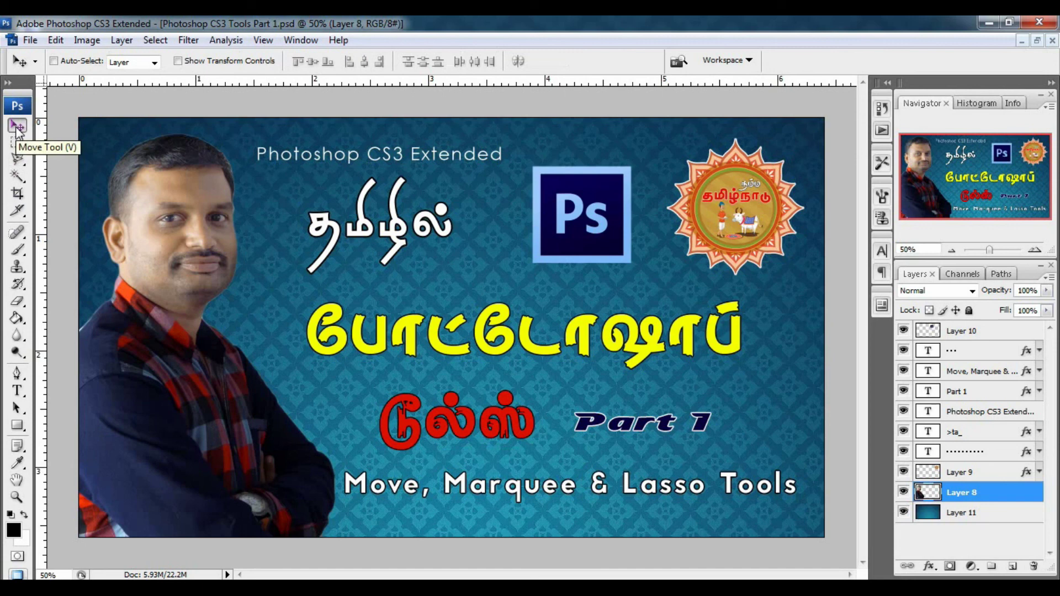